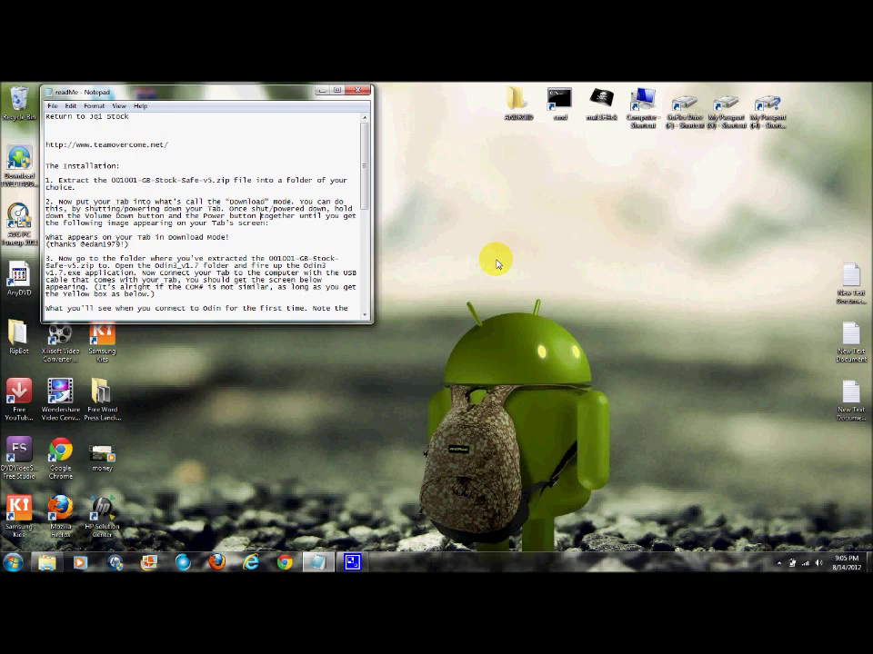
Dock the readMe instructions window against the left screen edge and open the ANDROID desktop folder.
{"action": "mouse_move", "coordinate": [163, 98]}
{"action": "left_mouse_down"}
{"action": "mouse_move", "coordinate": [285, 107]}
{"action": "mouse_move", "coordinate": [150, 107]}
{"action": "left_mouse_up"}
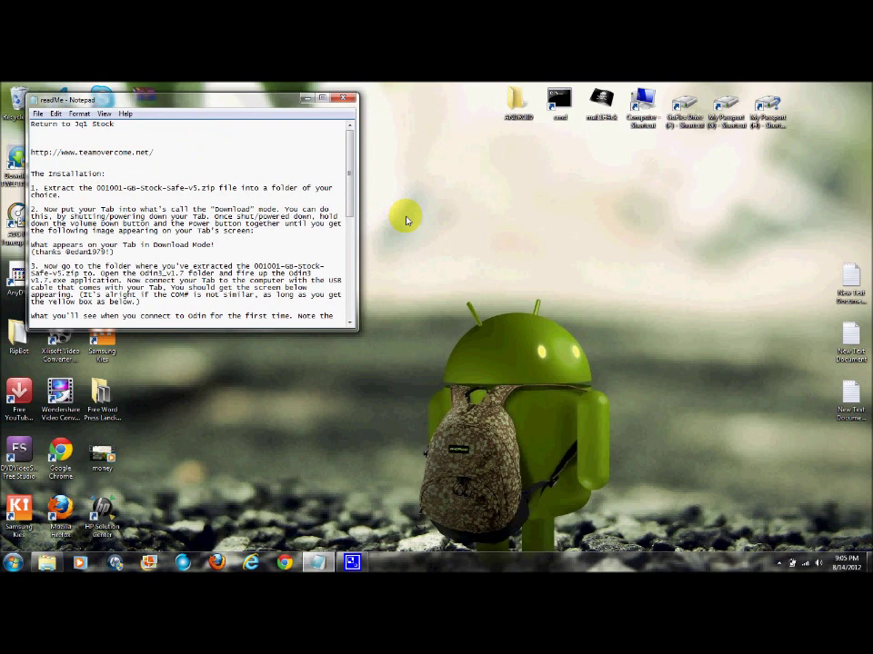
{"action": "left_click_drag", "start_coordinate": [257, 108], "coordinate": [233, 98]}
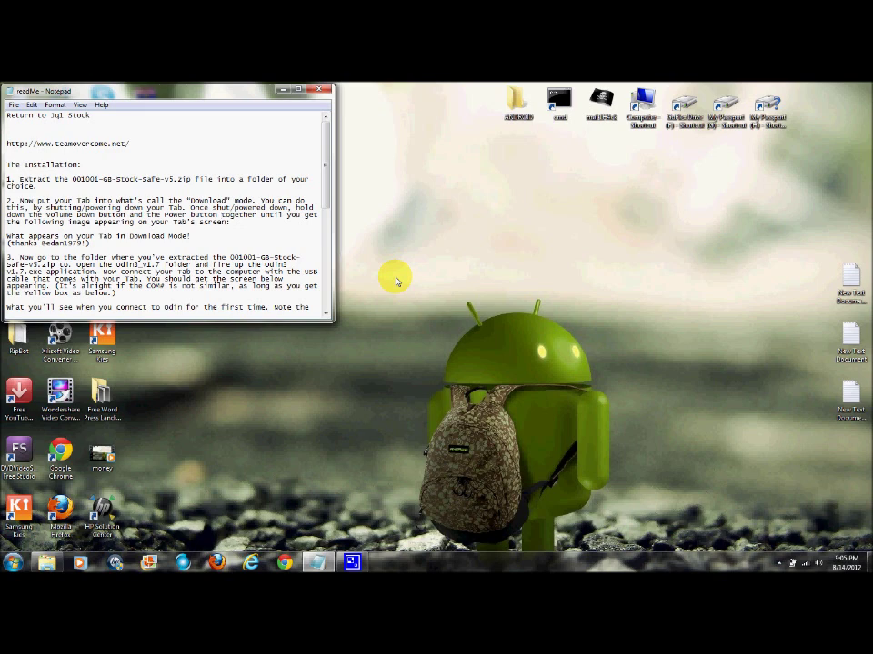
{"action": "double_click", "coordinate": [516, 102]}
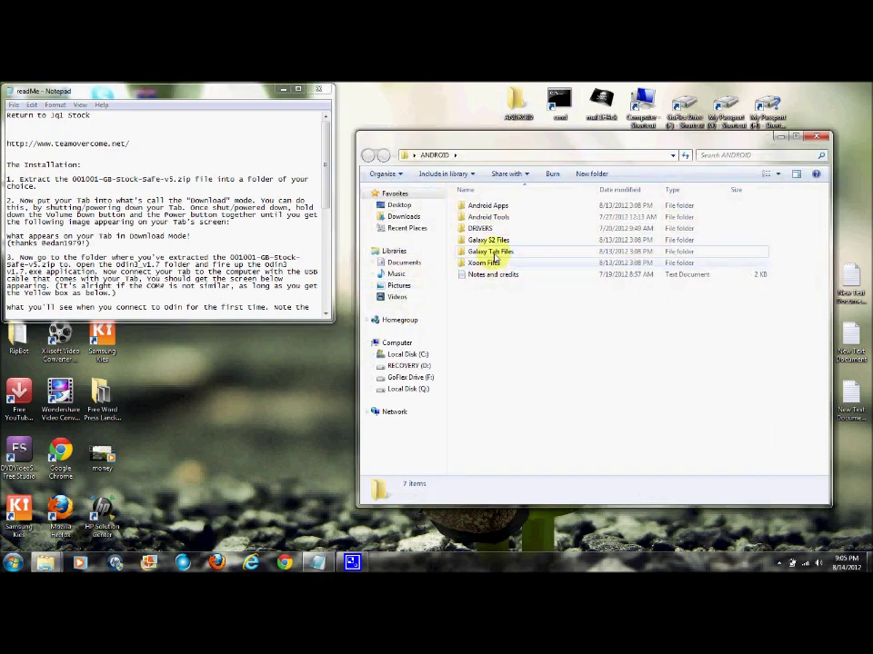
Browse the Galaxy Tab Files, Unroot SGT and DRIVERS folders, then return to ANDROID.
{"action": "double_click", "coordinate": [496, 253]}
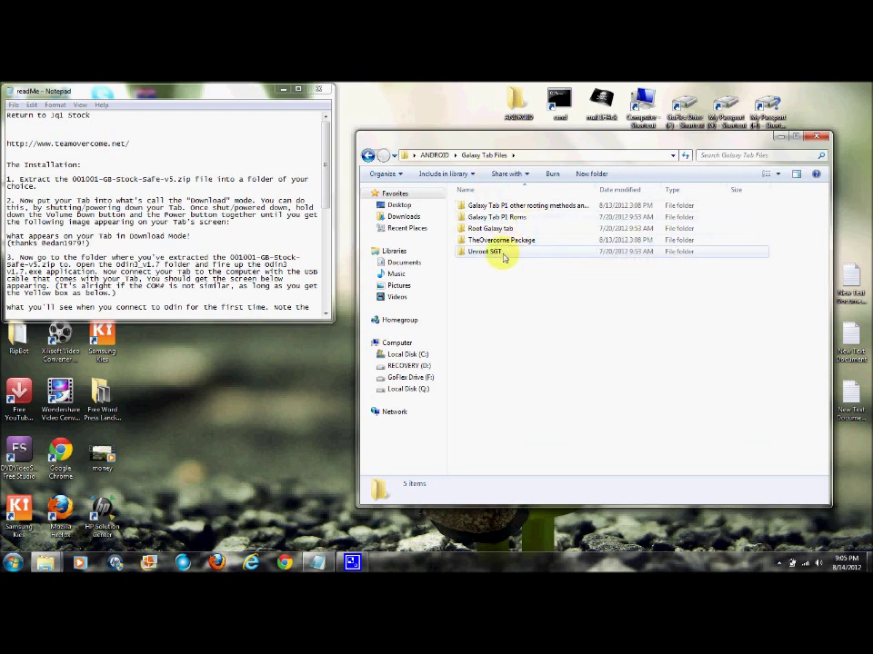
{"action": "left_click", "coordinate": [499, 255]}
{"action": "double_click", "coordinate": [499, 255]}
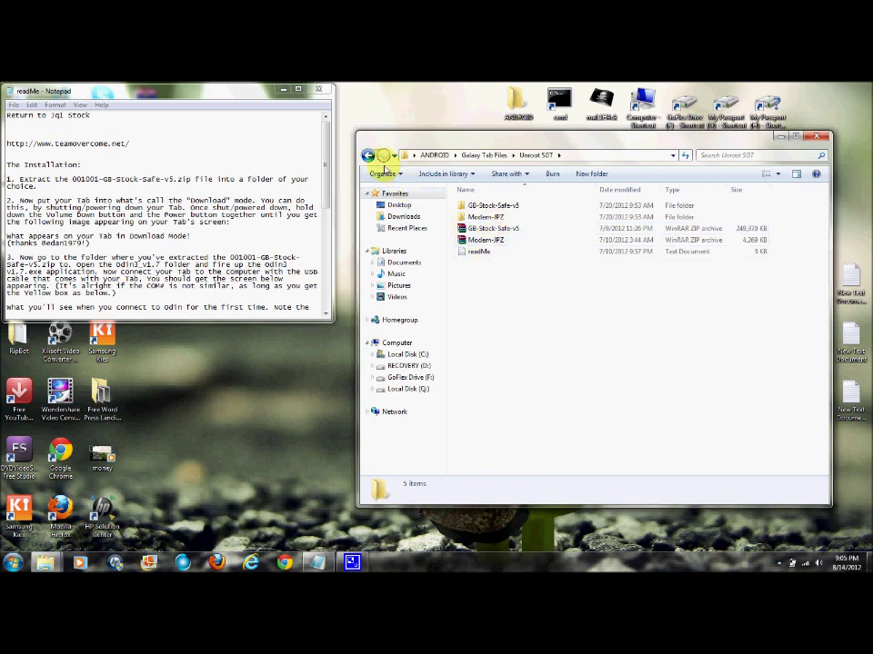
{"action": "left_click", "coordinate": [369, 156]}
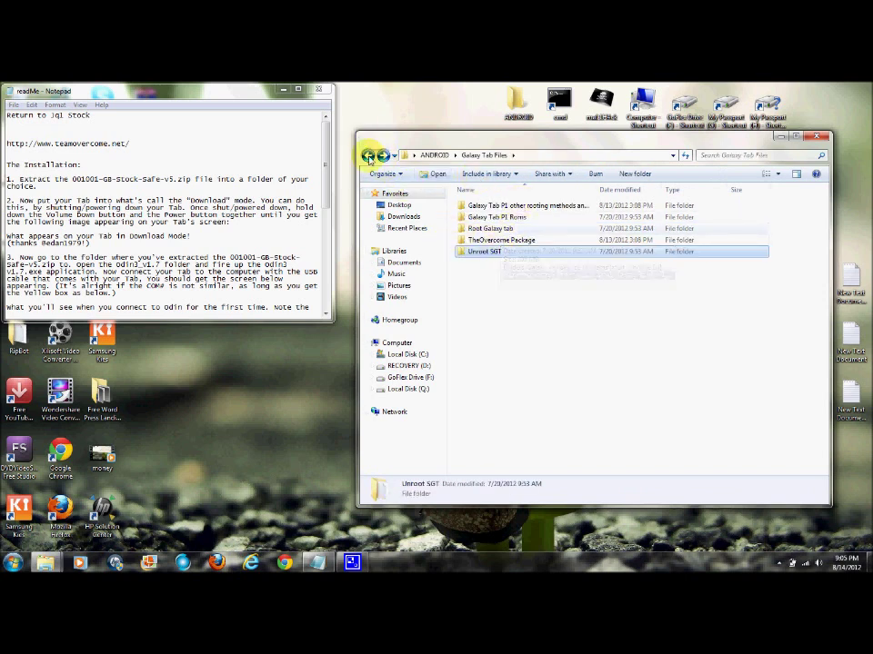
{"action": "key", "text": "BackSpace"}
{"action": "double_click", "coordinate": [479, 228]}
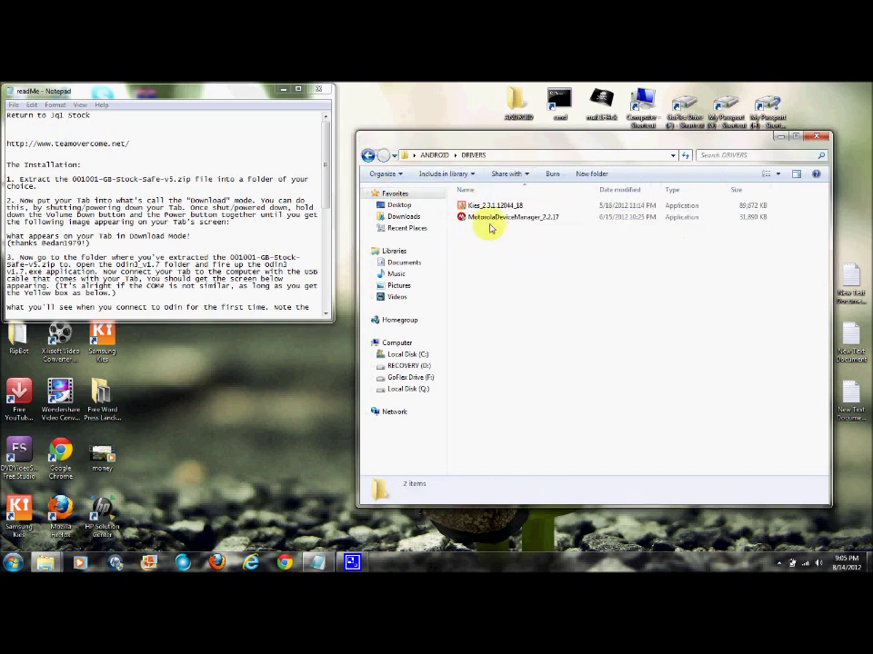
{"action": "left_click", "coordinate": [483, 206]}
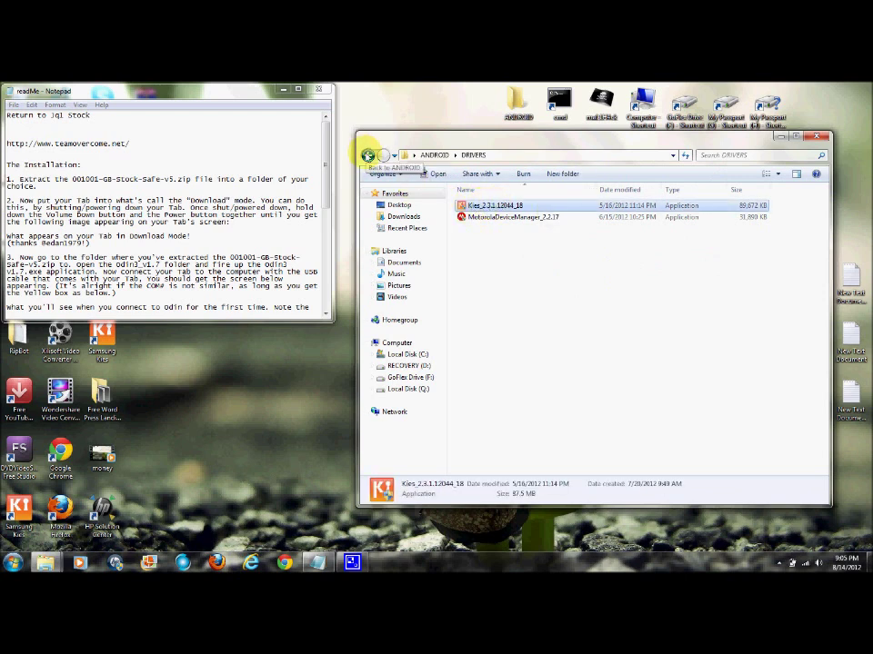
{"action": "left_click", "coordinate": [368, 155]}
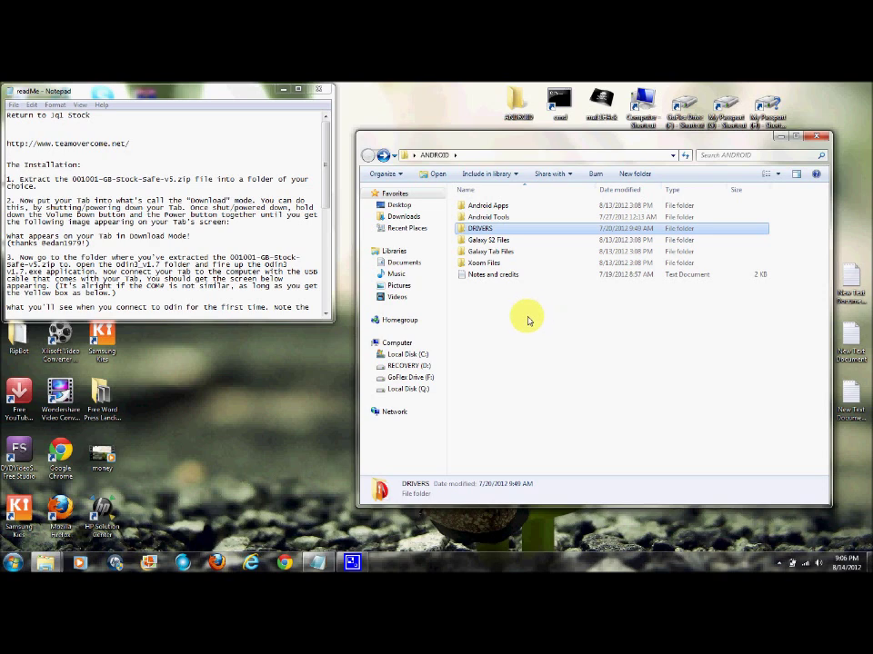
{"action": "mouse_move", "coordinate": [98, 96]}
{"action": "left_mouse_down"}
{"action": "mouse_move", "coordinate": [91, 107]}
{"action": "mouse_move", "coordinate": [99, 99]}
{"action": "left_mouse_up"}
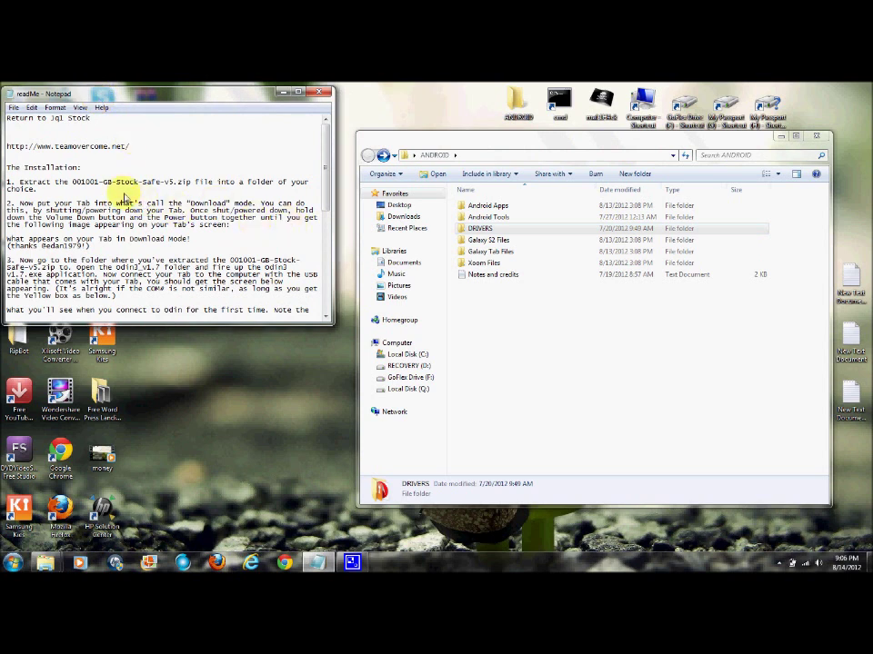
{"action": "scroll", "coordinate": [129, 178], "scroll_direction": "down", "scroll_amount": 1}
{"action": "scroll", "coordinate": [129, 177], "scroll_direction": "up", "scroll_amount": 1}
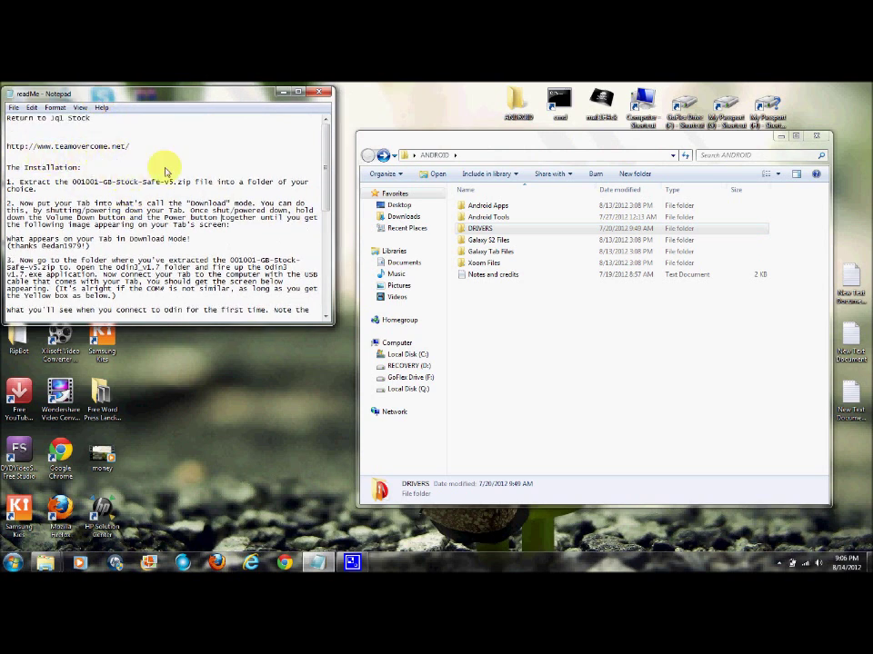
{"action": "scroll", "coordinate": [173, 177], "scroll_direction": "down", "scroll_amount": 4}
{"action": "scroll", "coordinate": [211, 207], "scroll_direction": "down", "scroll_amount": 3}
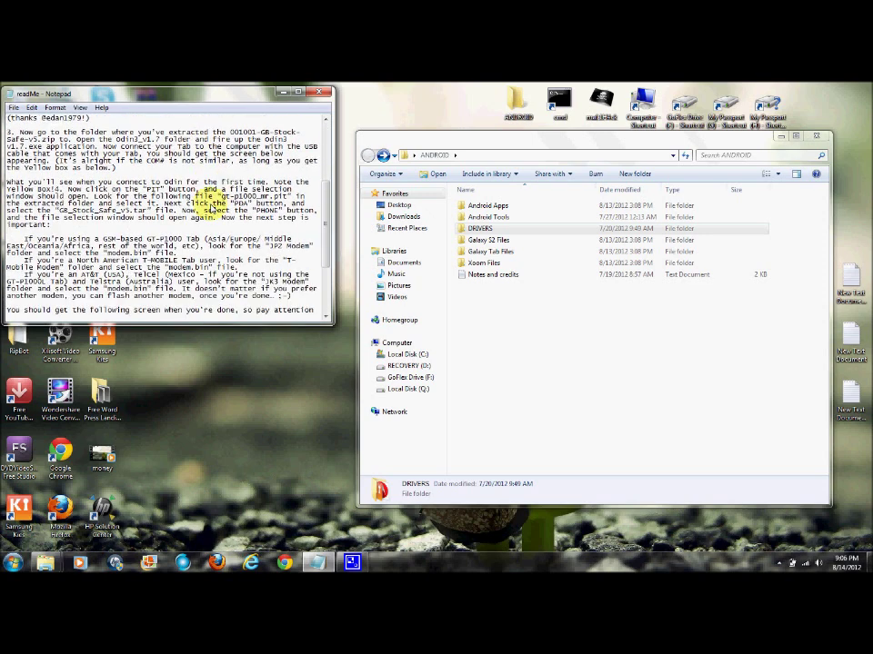
{"action": "scroll", "coordinate": [212, 207], "scroll_direction": "up", "scroll_amount": 7}
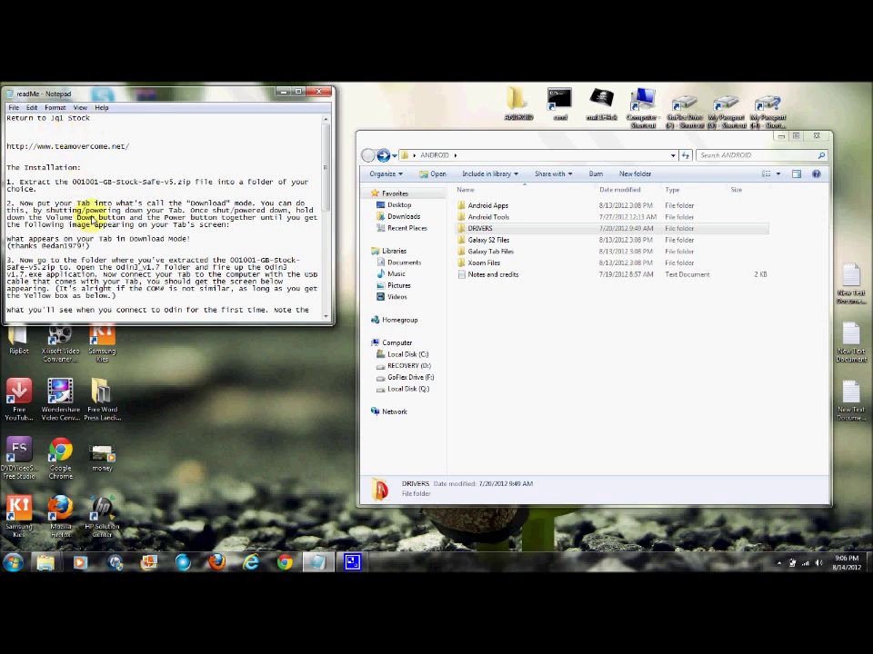
{"action": "scroll", "coordinate": [73, 205], "scroll_direction": "down", "scroll_amount": 2}
{"action": "scroll", "coordinate": [96, 197], "scroll_direction": "up", "scroll_amount": 2}
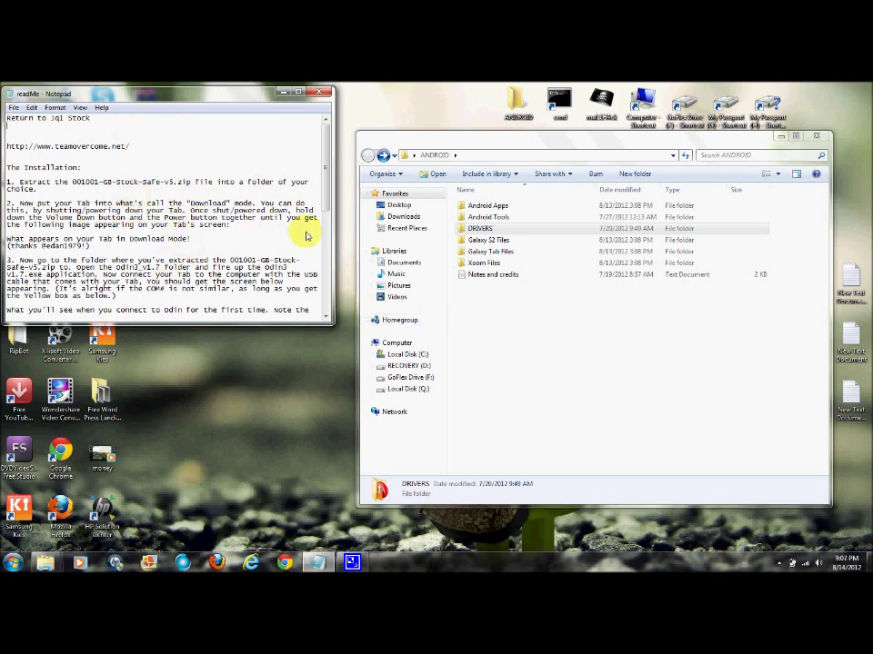
{"action": "left_click_drag", "start_coordinate": [452, 142], "coordinate": [443, 104]}
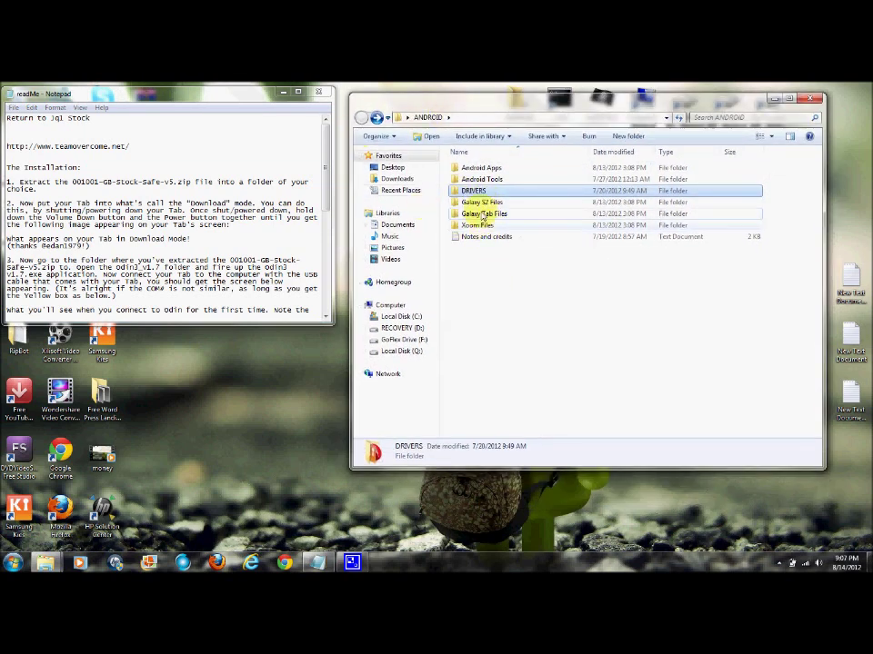
Open Galaxy Tab Files and then its Unroot SGT subfolder.
{"action": "double_click", "coordinate": [475, 214]}
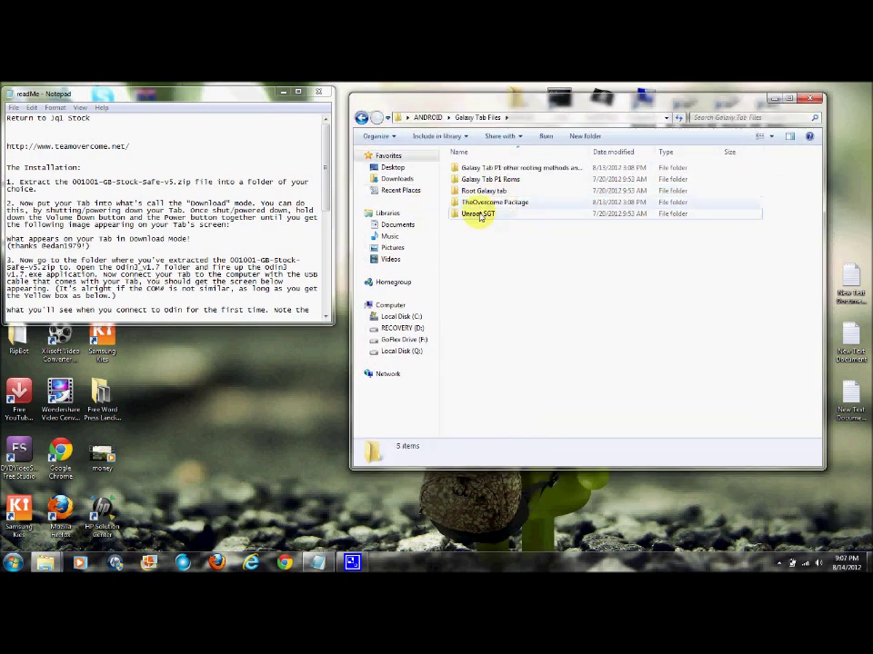
{"action": "double_click", "coordinate": [476, 215]}
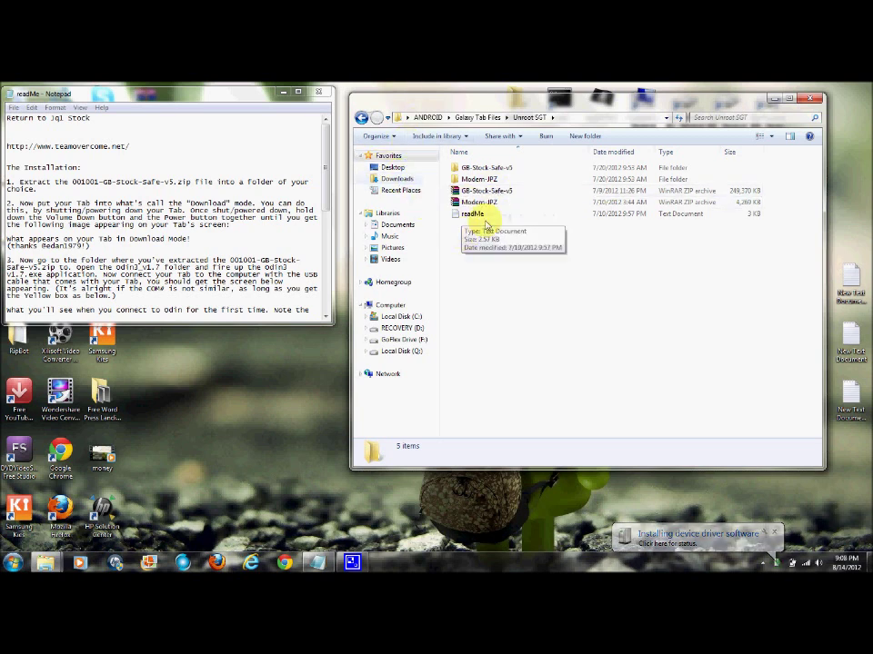
Inspect the Unroot SGT contents, including the Modem-JPZ updates folder holding the modem file.
{"action": "double_click", "coordinate": [497, 168]}
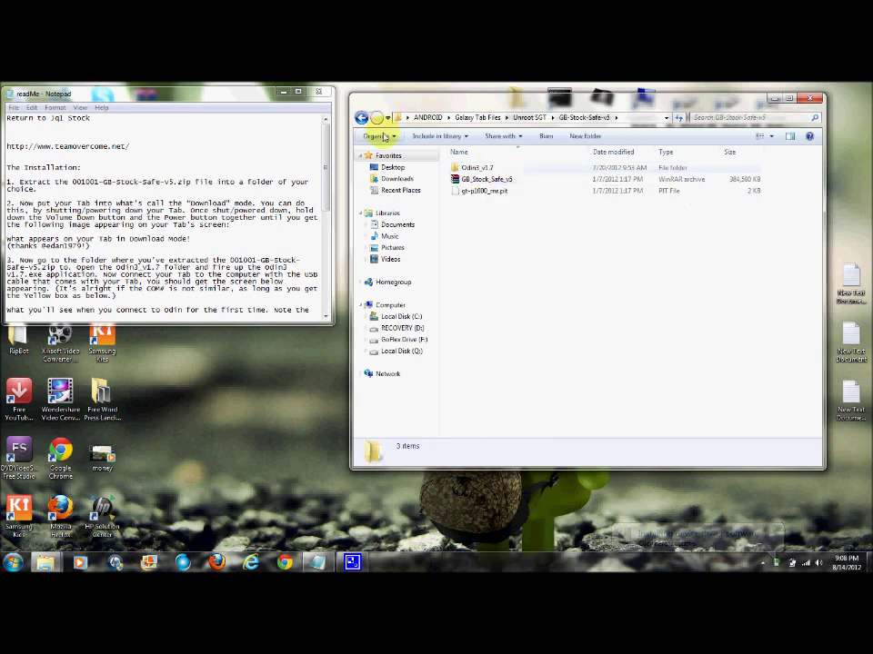
{"action": "left_click", "coordinate": [361, 117]}
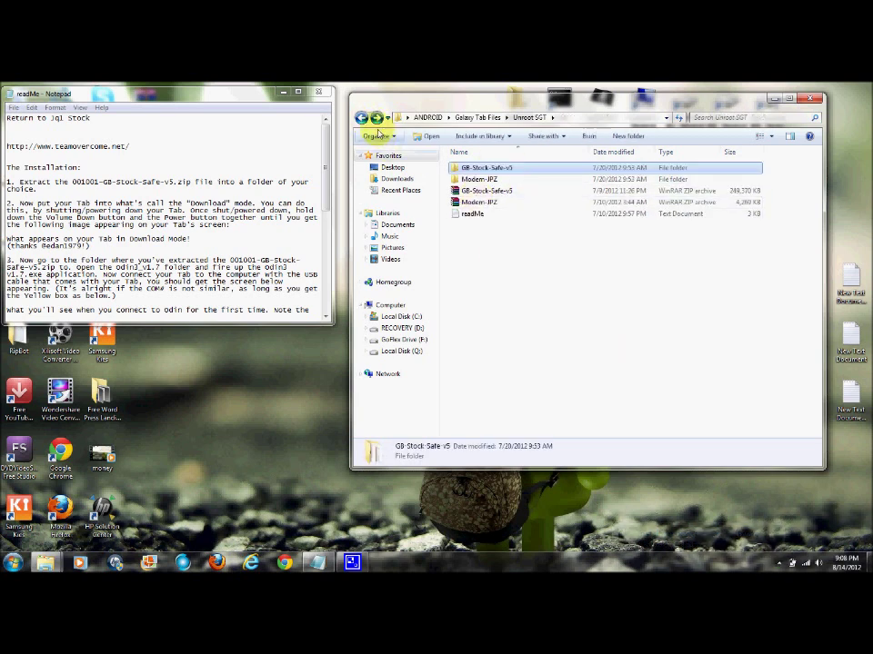
{"action": "left_click", "coordinate": [362, 118]}
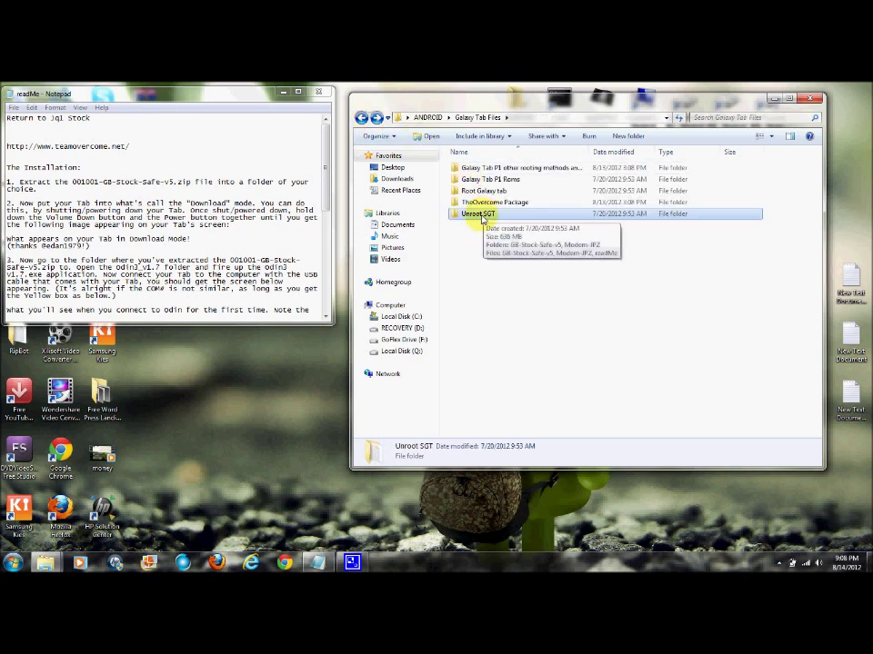
{"action": "double_click", "coordinate": [483, 218]}
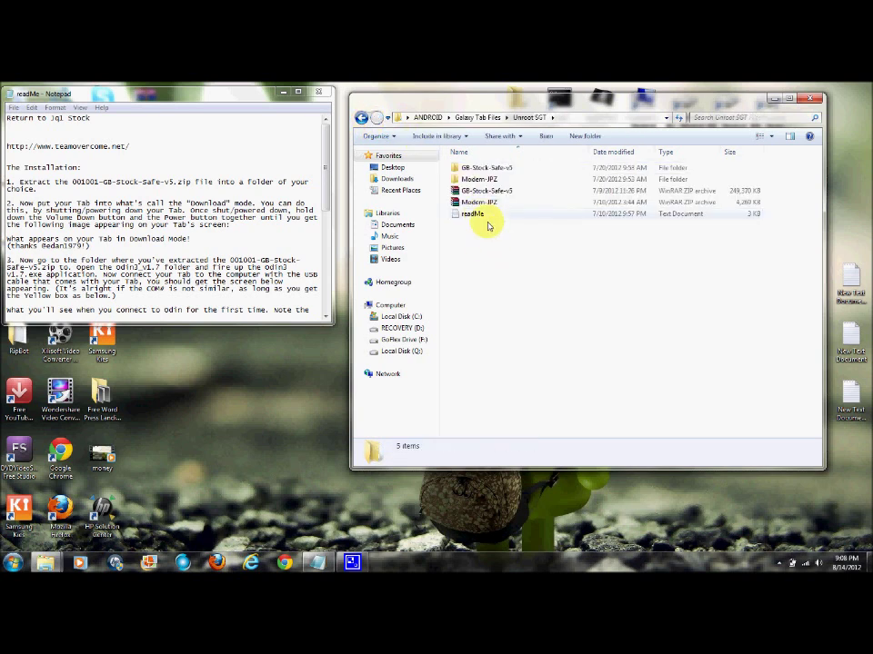
{"action": "left_click", "coordinate": [473, 215]}
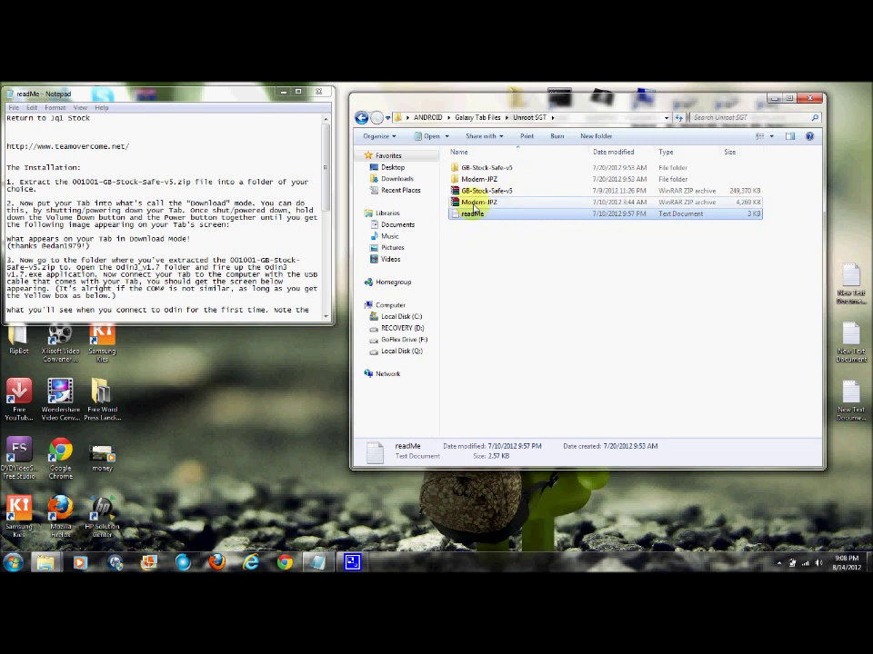
{"action": "left_click", "coordinate": [491, 203]}
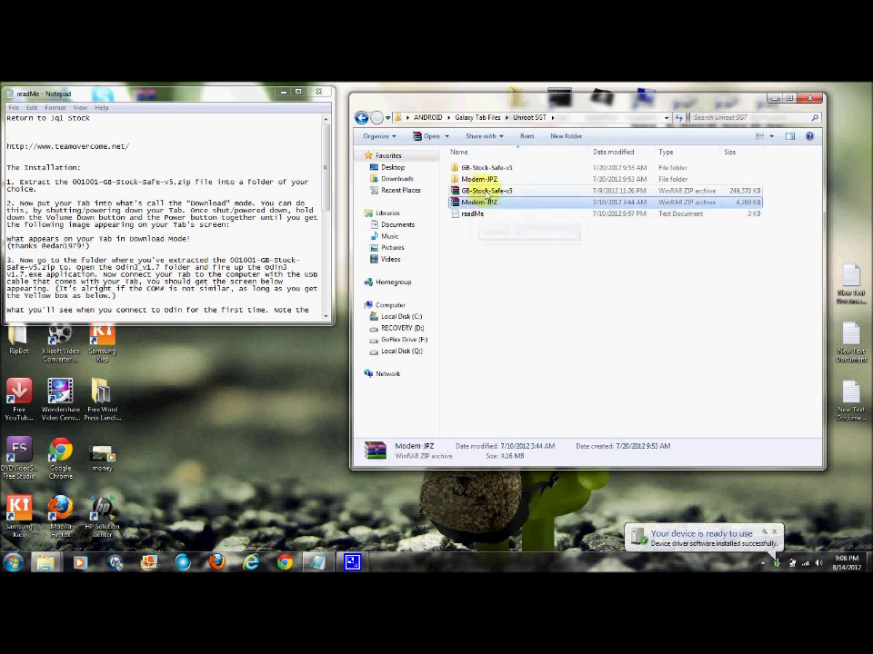
{"action": "left_click", "coordinate": [489, 192]}
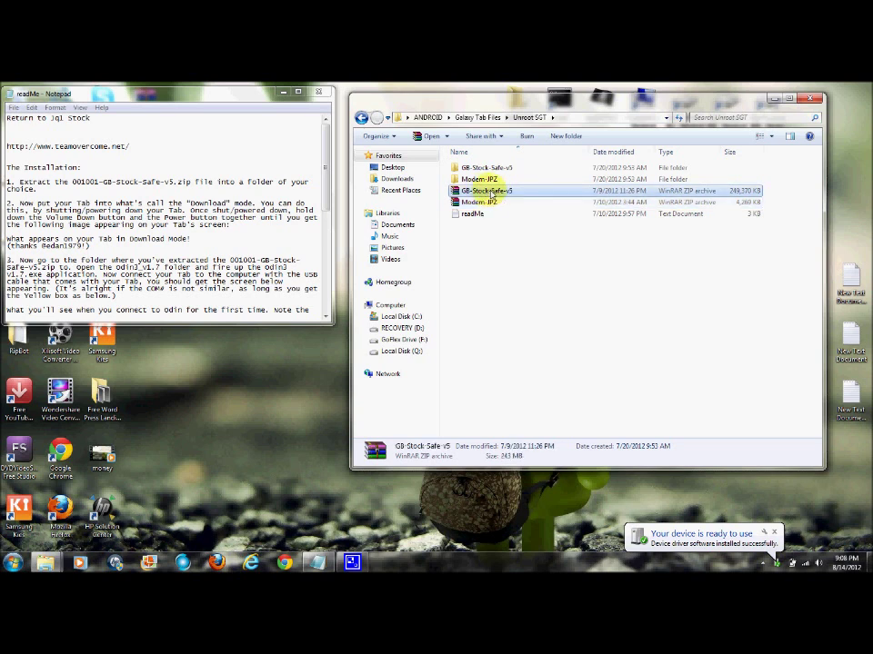
{"action": "double_click", "coordinate": [479, 180]}
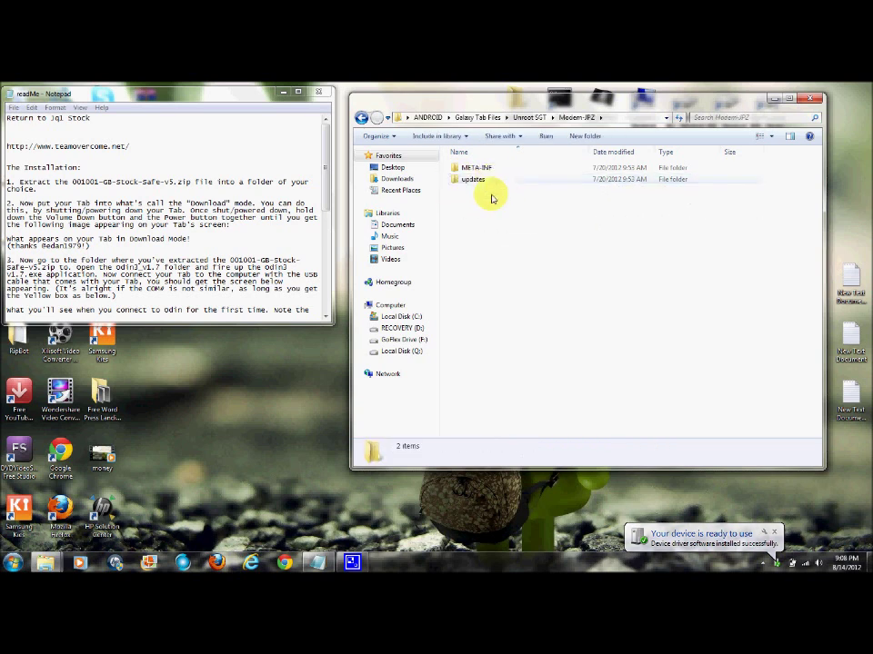
{"action": "double_click", "coordinate": [474, 179]}
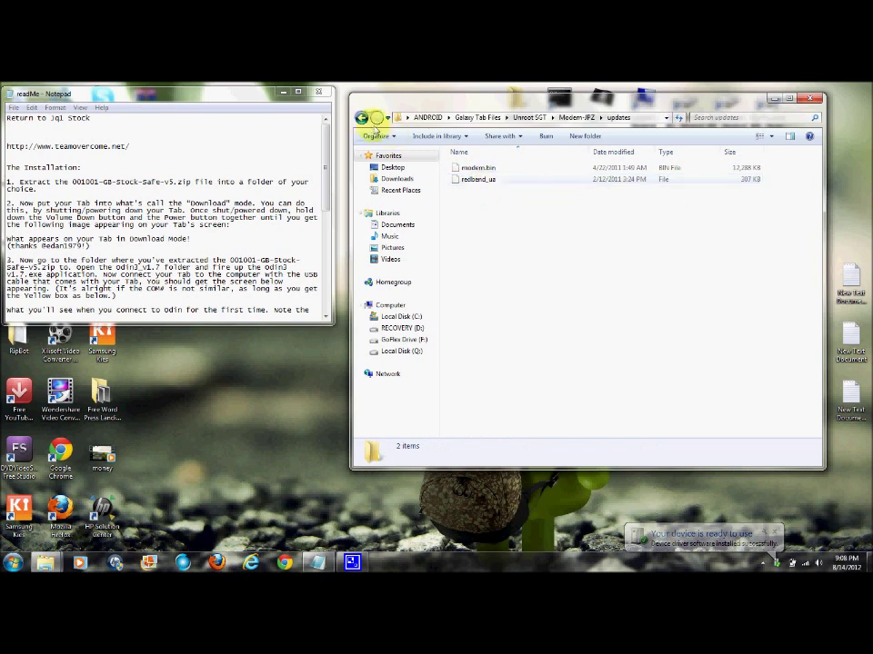
{"action": "left_click", "coordinate": [363, 118]}
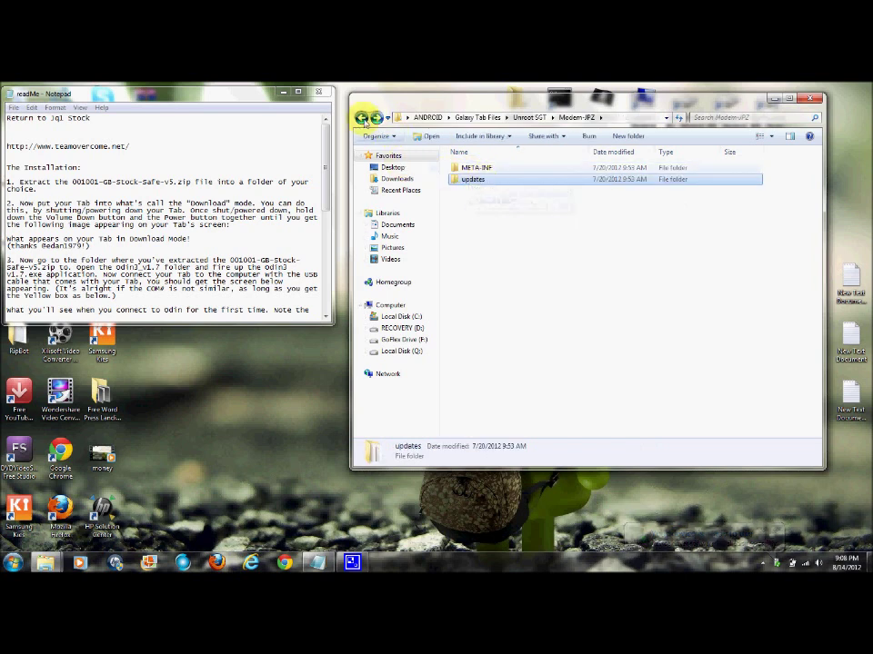
{"action": "left_click", "coordinate": [363, 118]}
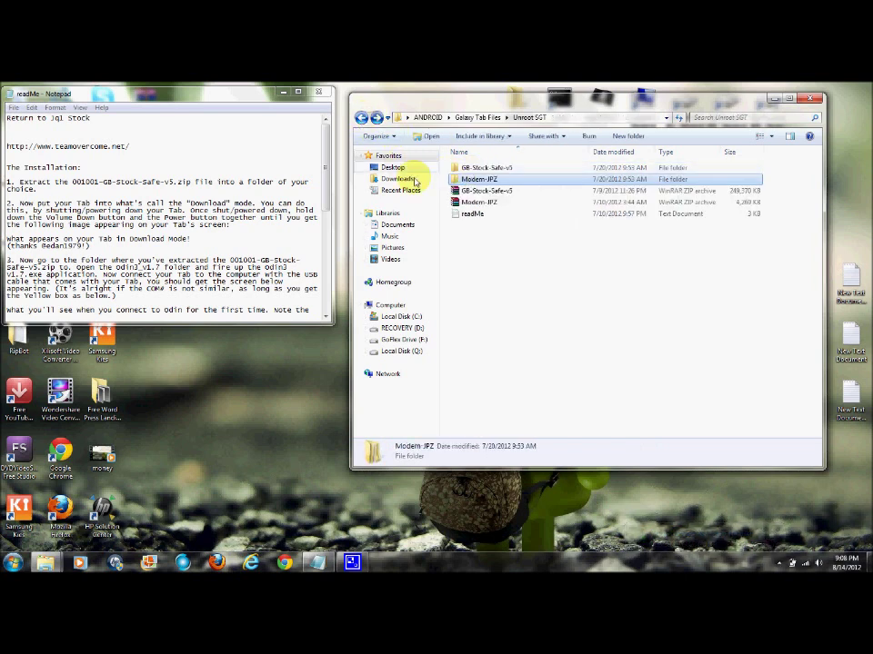
Launch Odin3 v1.7 from GB-Stock-Safe-v5 > Odin3_v1.7 and move it to the right.
{"action": "double_click", "coordinate": [478, 168]}
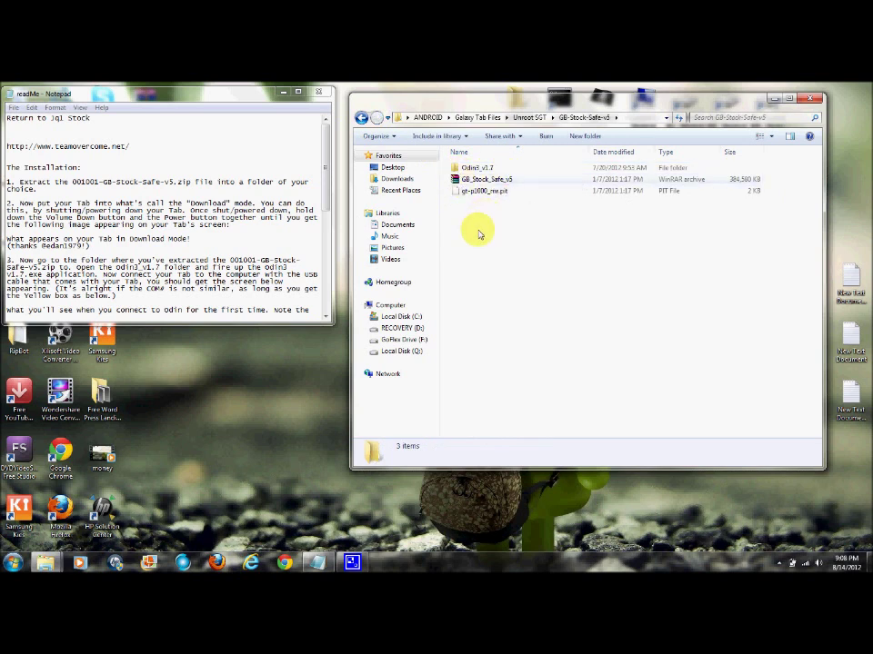
{"action": "double_click", "coordinate": [472, 169]}
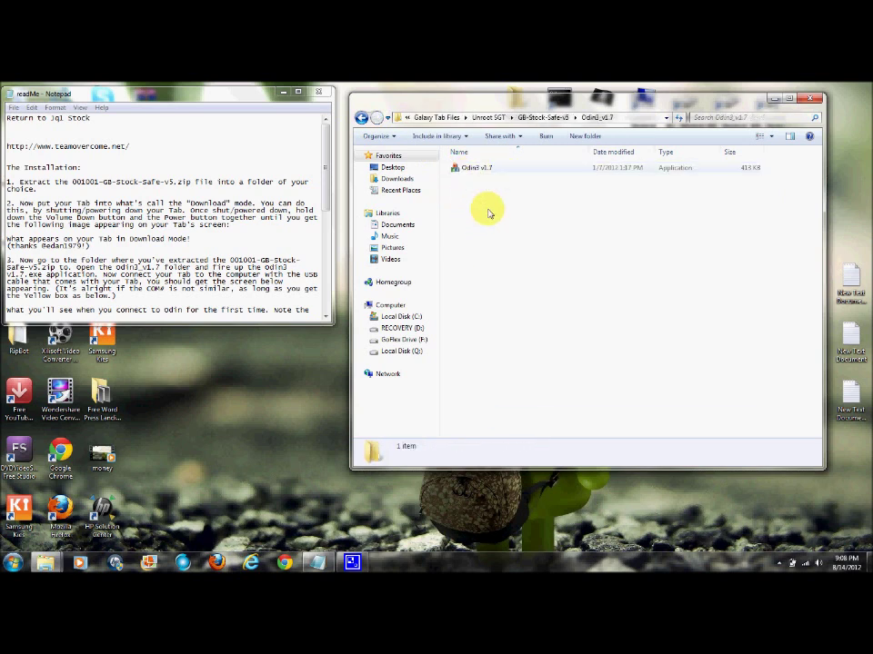
{"action": "left_click", "coordinate": [467, 168]}
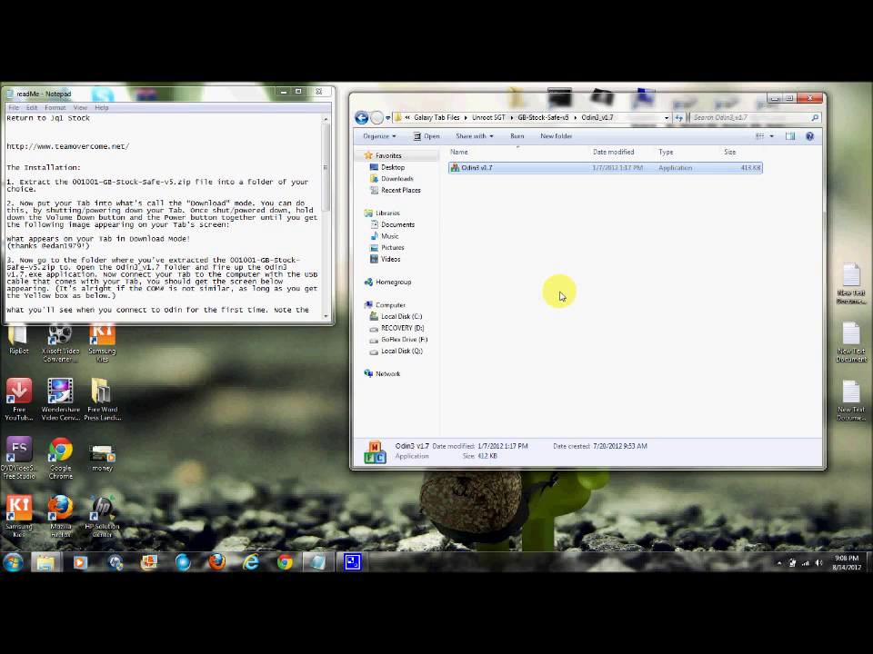
{"action": "key", "text": "Return"}
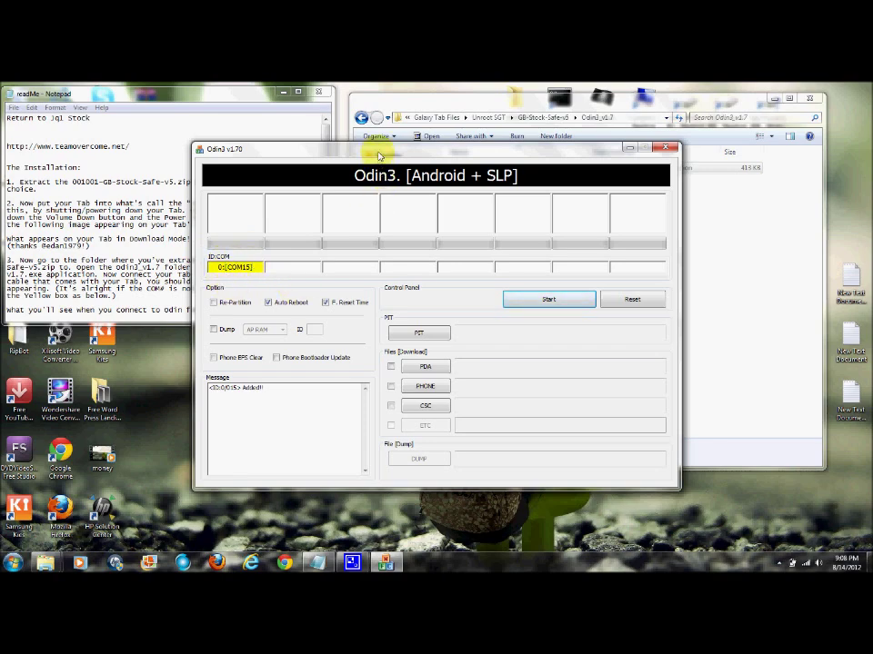
{"action": "left_click_drag", "start_coordinate": [379, 157], "coordinate": [534, 120]}
Review the readMe and highlight the step 4 instructions for loading the PIT and PDA files.
{"action": "left_click", "coordinate": [196, 114]}
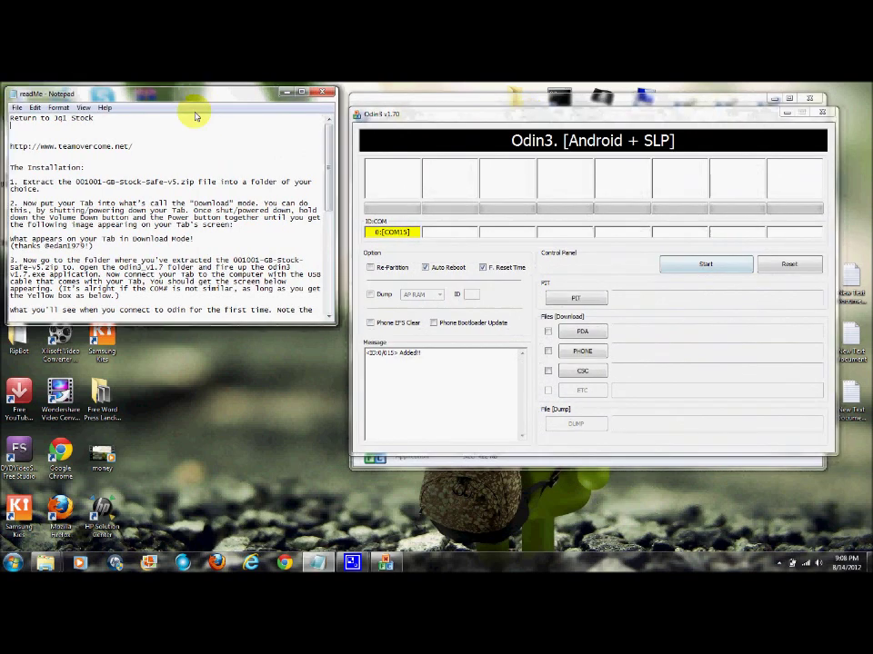
{"action": "scroll", "coordinate": [105, 164], "scroll_direction": "down", "scroll_amount": 10}
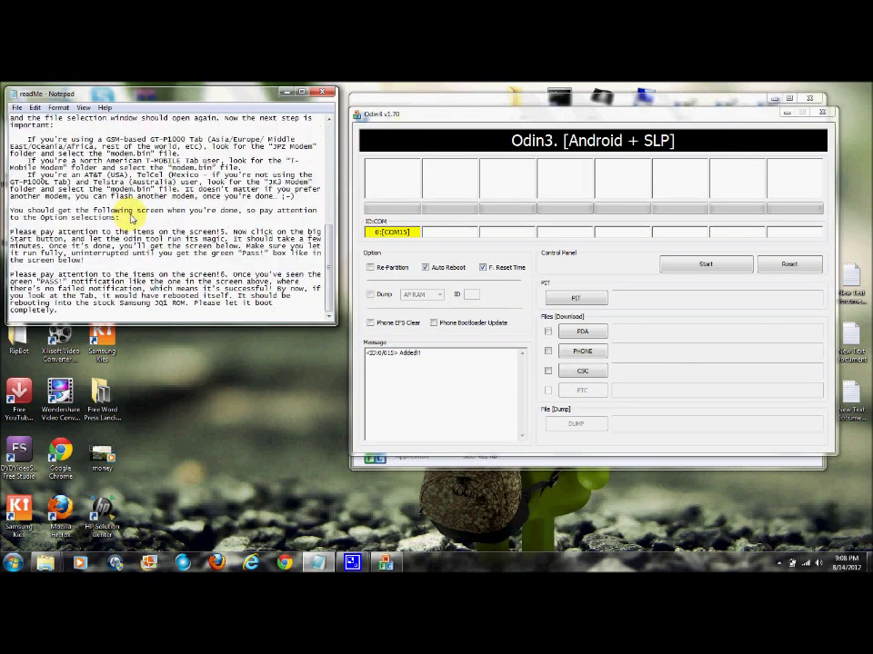
{"action": "scroll", "coordinate": [132, 218], "scroll_direction": "up", "scroll_amount": 3}
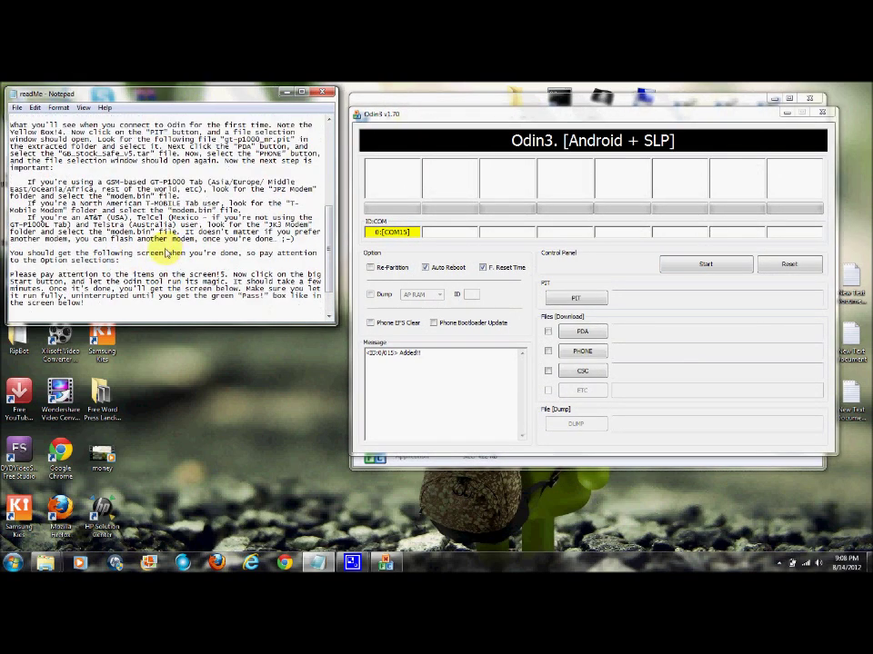
{"action": "scroll", "coordinate": [136, 248], "scroll_direction": "up", "scroll_amount": 1}
{"action": "scroll", "coordinate": [138, 247], "scroll_direction": "up", "scroll_amount": 7}
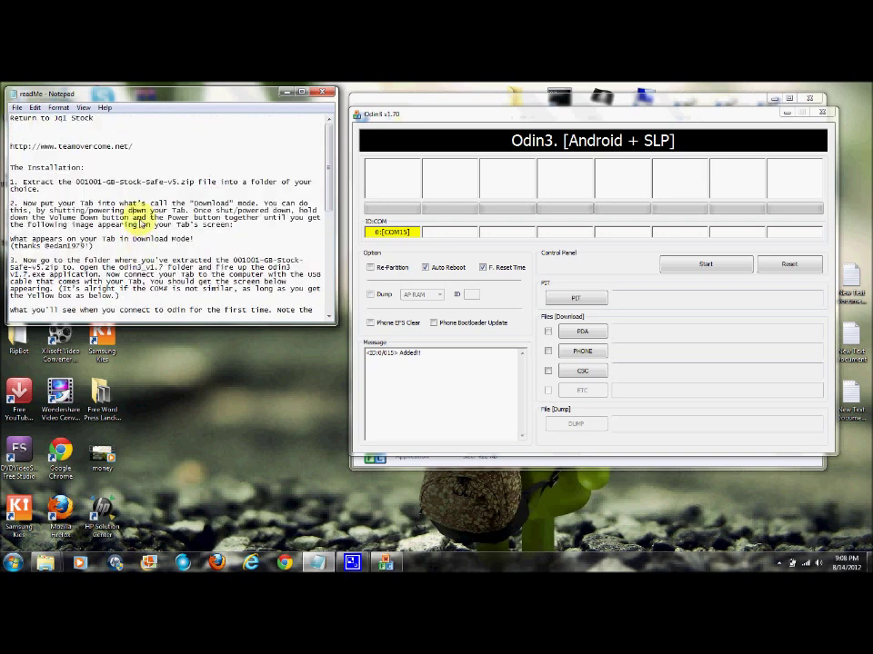
{"action": "left_click_drag", "start_coordinate": [132, 147], "coordinate": [96, 147]}
{"action": "left_click", "coordinate": [144, 175]}
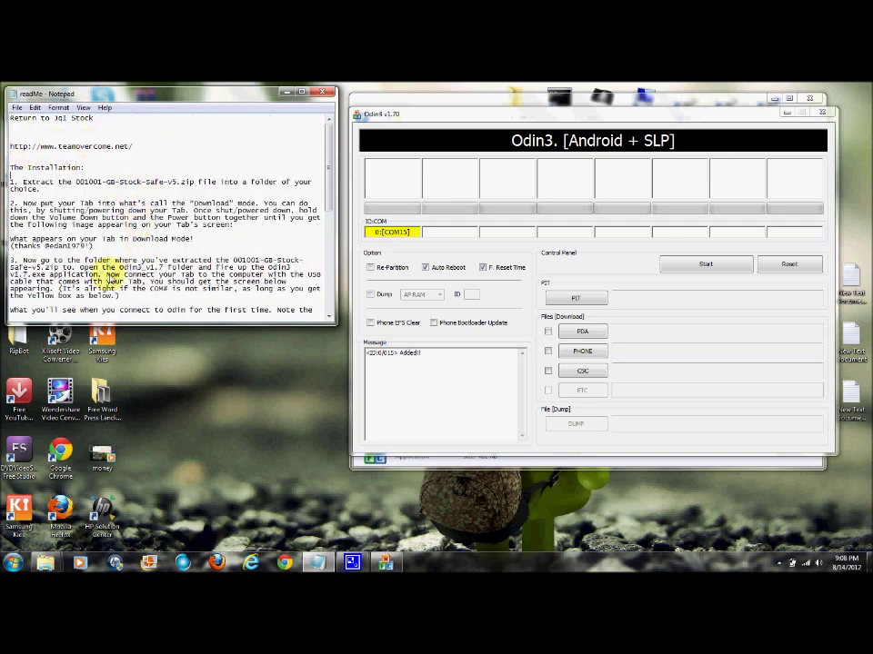
{"action": "scroll", "coordinate": [121, 274], "scroll_direction": "down", "scroll_amount": 6}
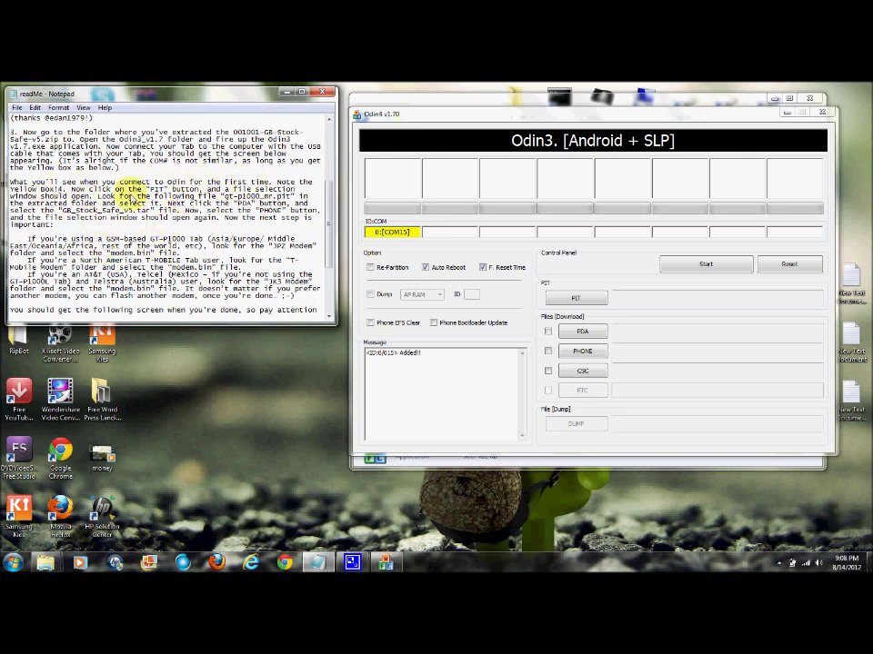
{"action": "left_click_drag", "start_coordinate": [70, 189], "coordinate": [264, 228]}
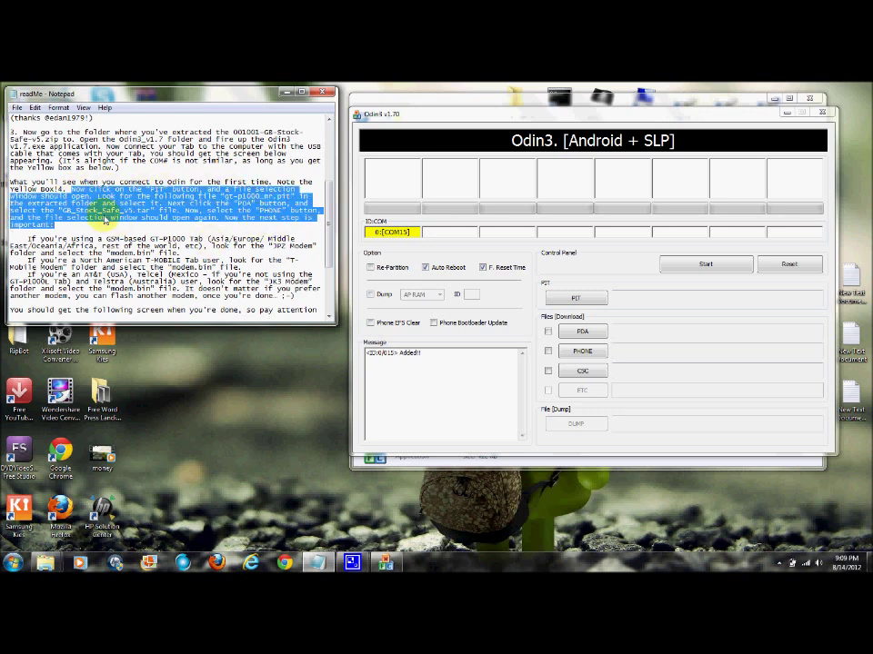
{"action": "left_click", "coordinate": [576, 298]}
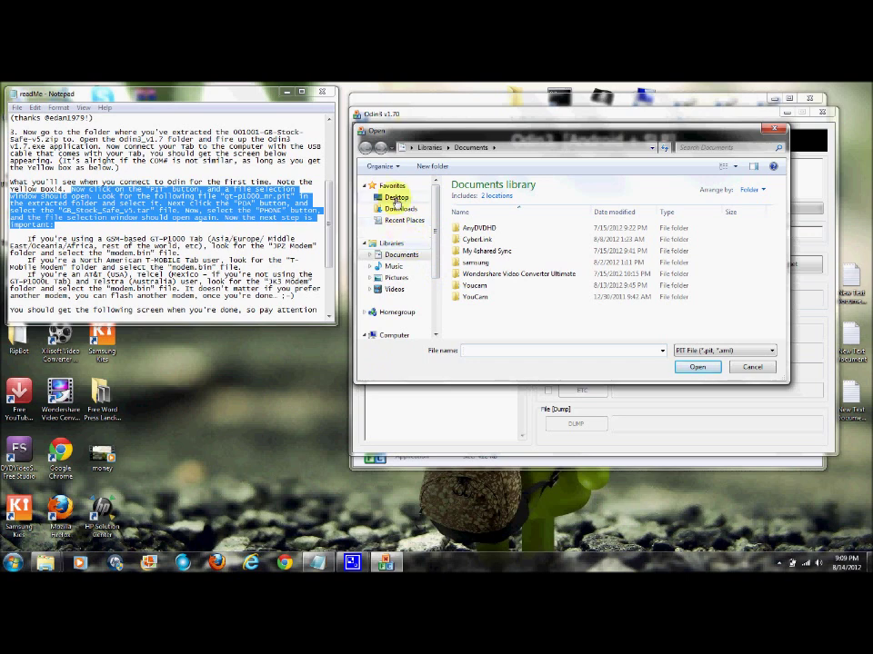
Load gt-p1000_mr.pit from ANDROID > Galaxy Tab Files > Unroot SGT > GB-Stock-Safe-v5 into the PIT slot.
{"action": "left_click", "coordinate": [397, 198]}
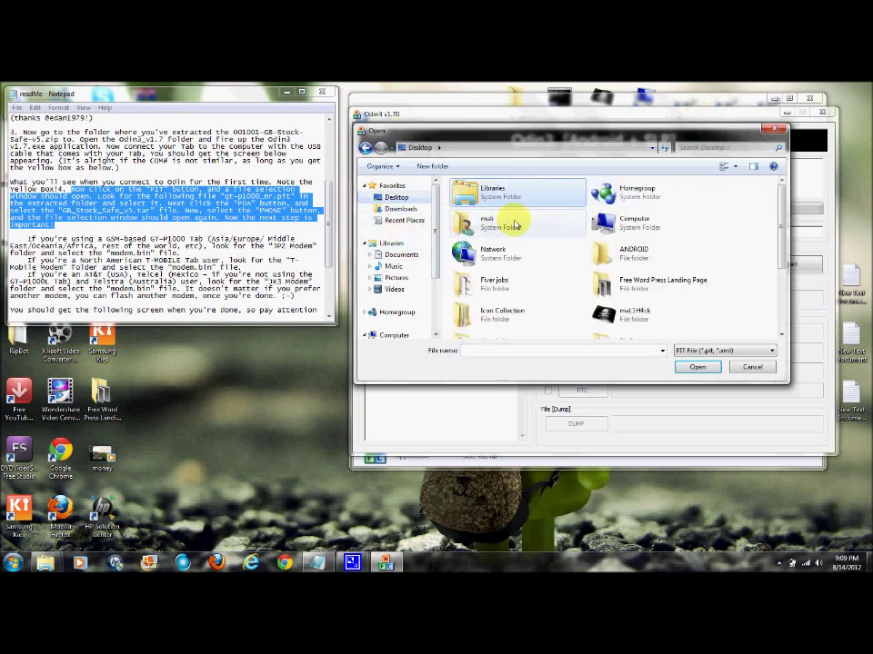
{"action": "double_click", "coordinate": [630, 249]}
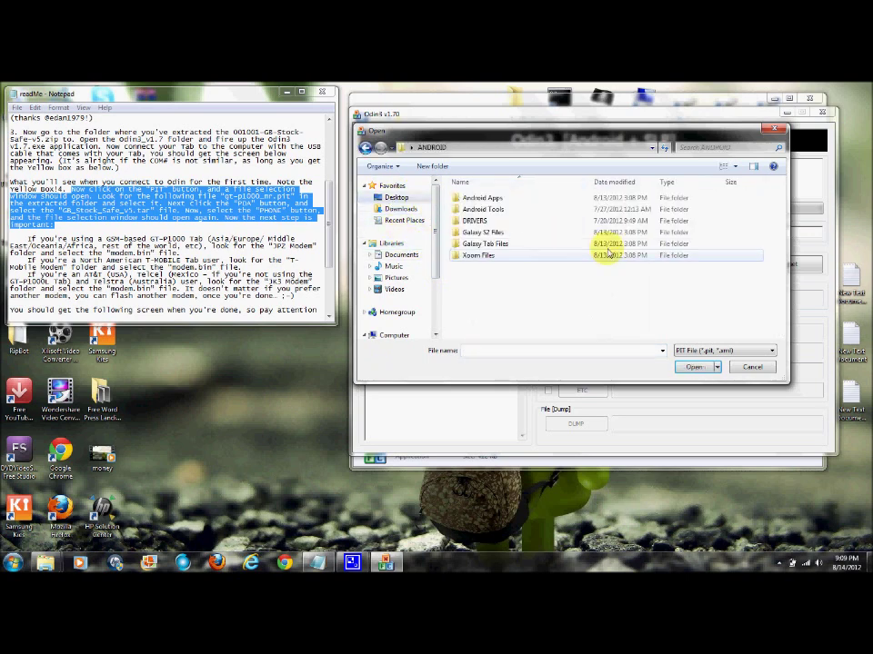
{"action": "double_click", "coordinate": [482, 244]}
{"action": "double_click", "coordinate": [482, 243]}
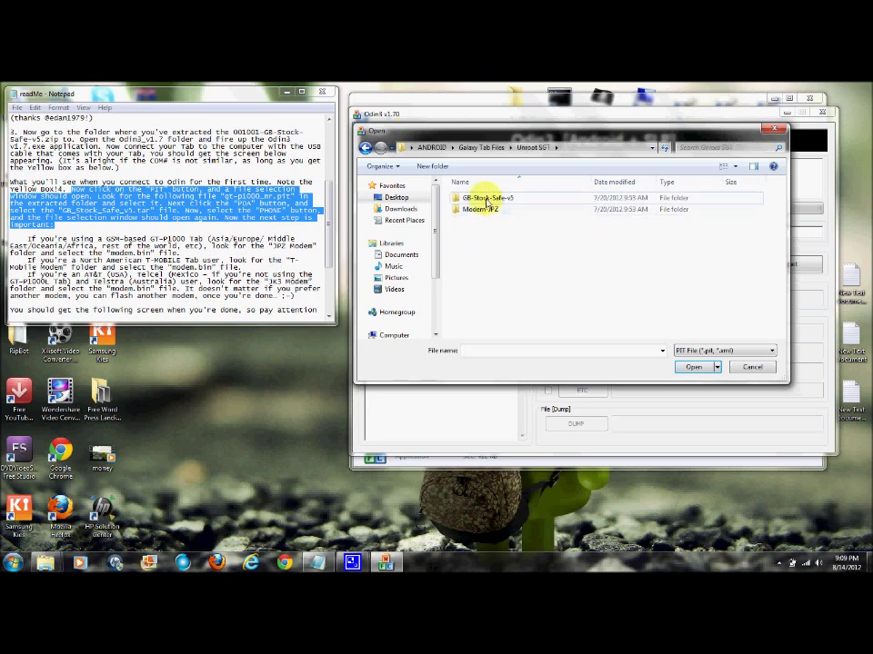
{"action": "double_click", "coordinate": [479, 198]}
{"action": "left_click", "coordinate": [486, 210]}
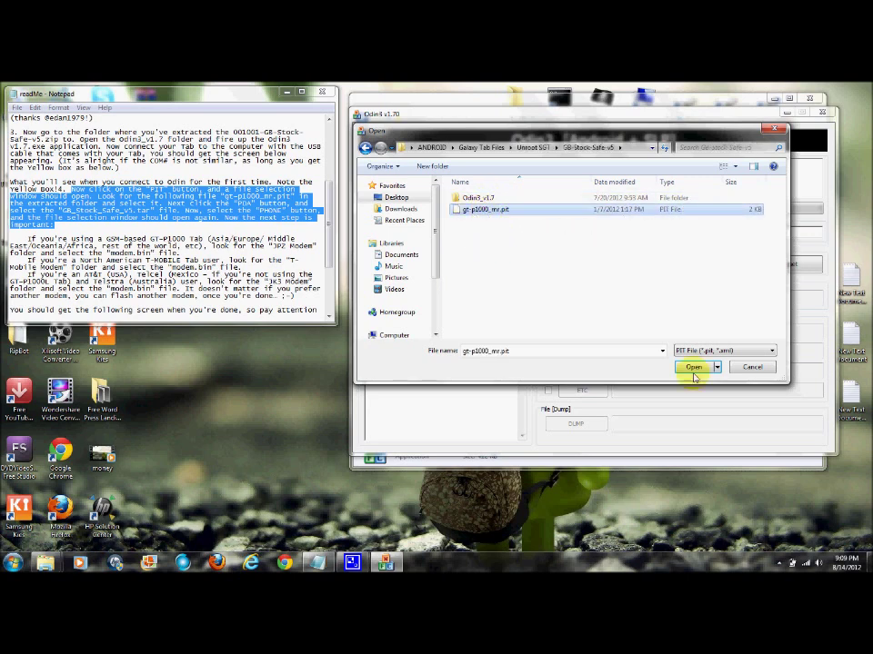
{"action": "left_click", "coordinate": [691, 366]}
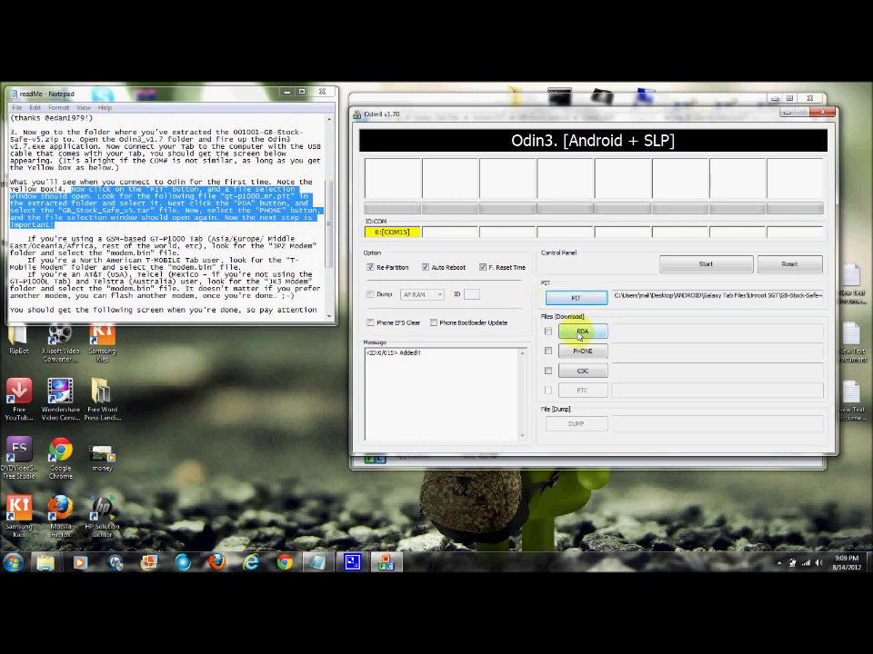
{"action": "left_click", "coordinate": [580, 333]}
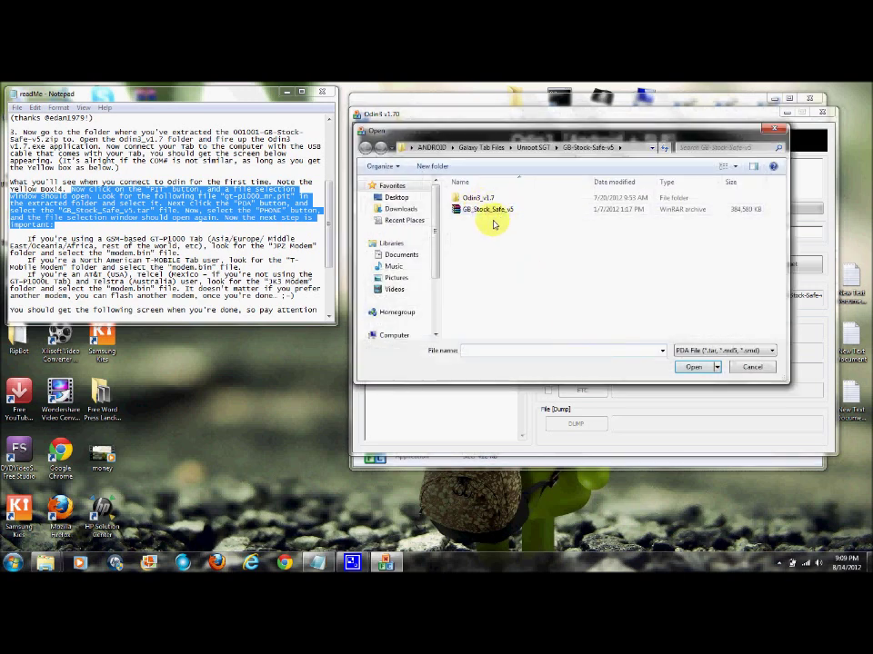
Check the GB_Stock_Safe_v5 archive's properties, then load it into the PDA slot.
{"action": "left_click", "coordinate": [500, 212]}
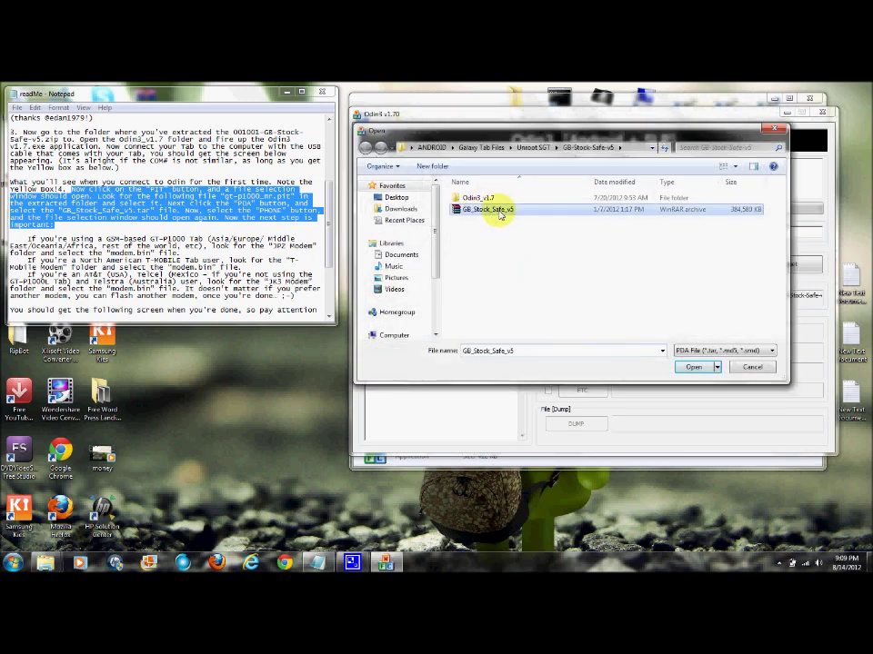
{"action": "right_click", "coordinate": [503, 214]}
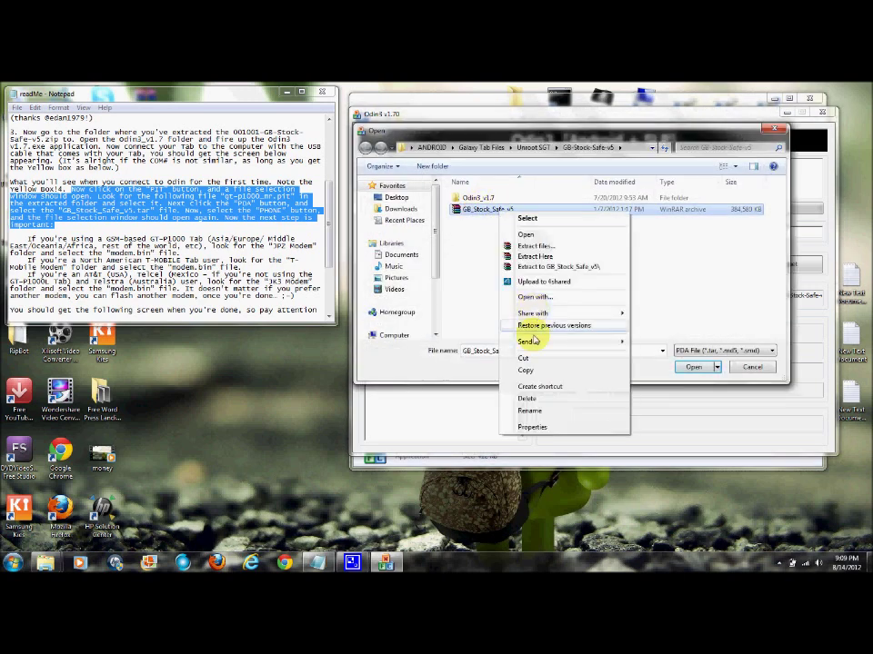
{"action": "left_click", "coordinate": [531, 429]}
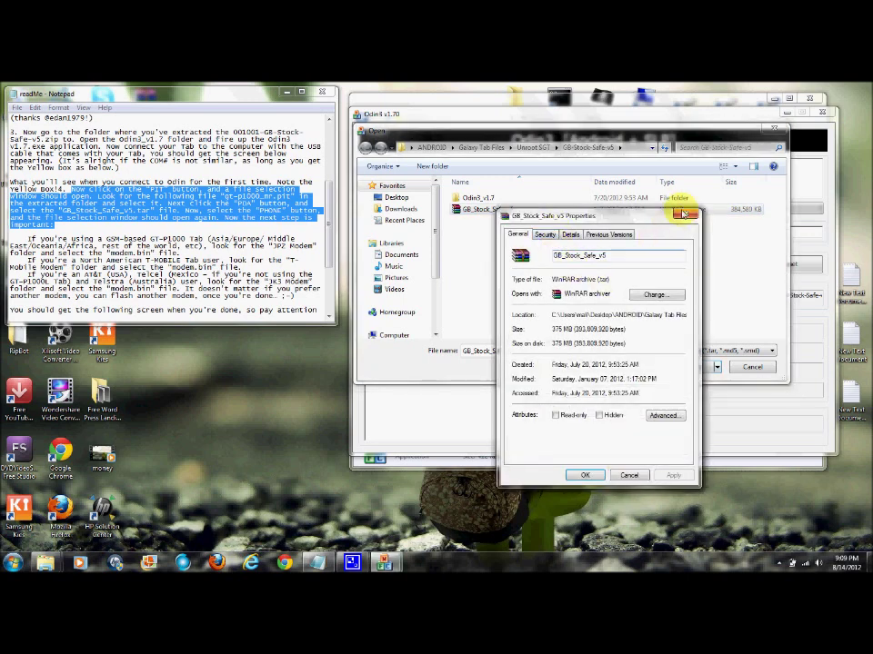
{"action": "left_click", "coordinate": [684, 214]}
{"action": "left_click", "coordinate": [465, 211]}
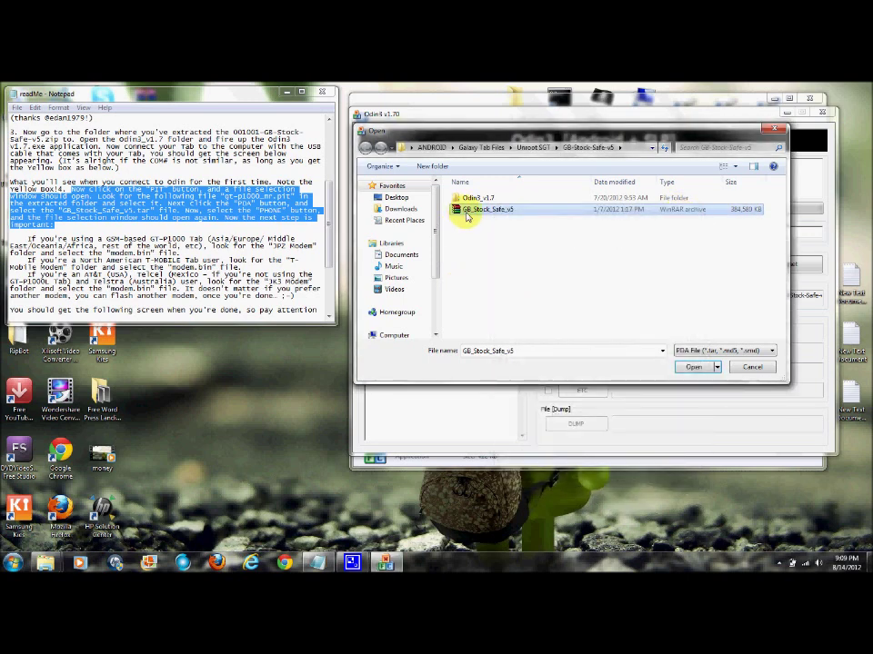
{"action": "left_click", "coordinate": [691, 367]}
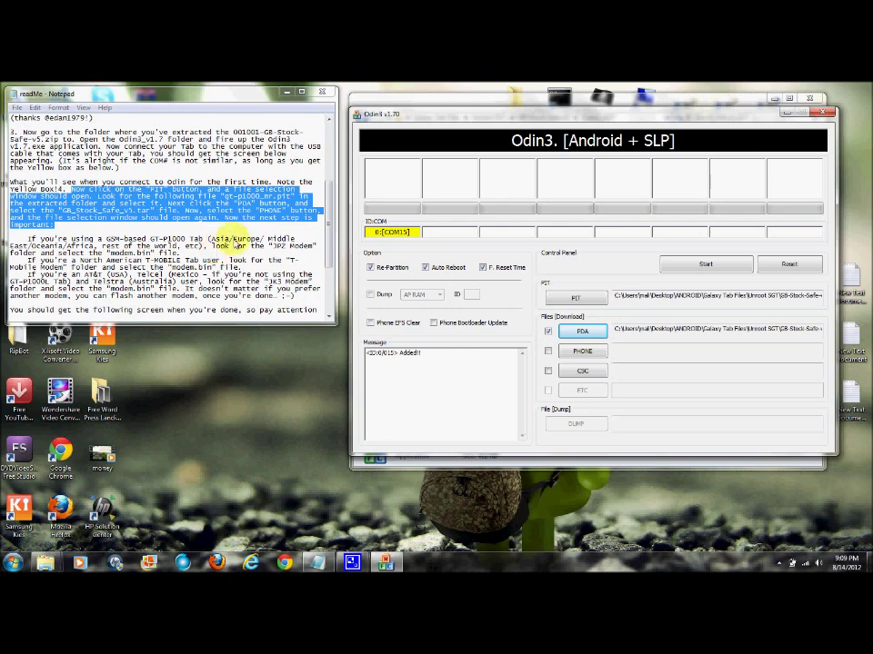
{"action": "left_click_drag", "start_coordinate": [211, 239], "coordinate": [278, 239]}
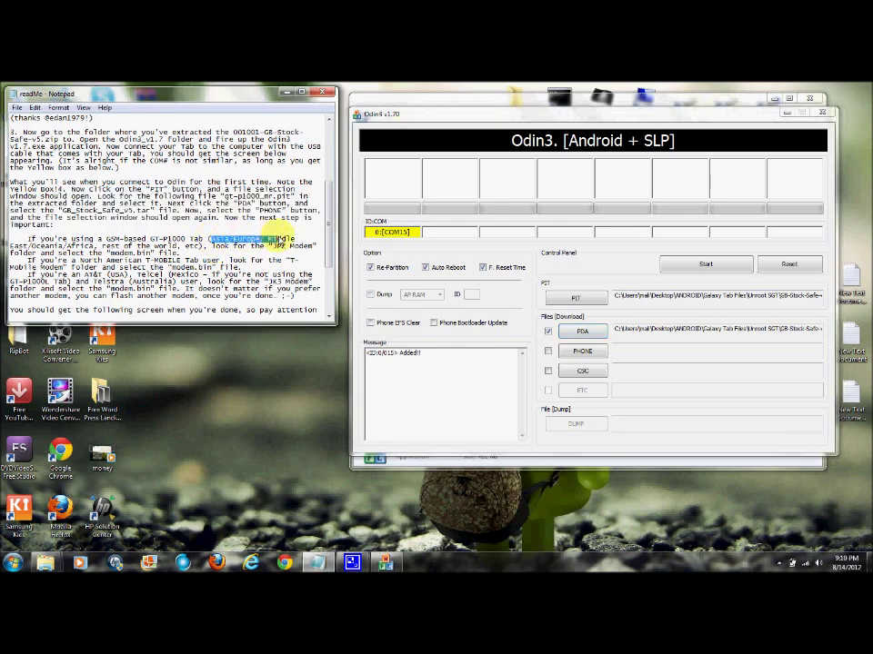
{"action": "left_click_drag", "start_coordinate": [284, 238], "coordinate": [309, 255]}
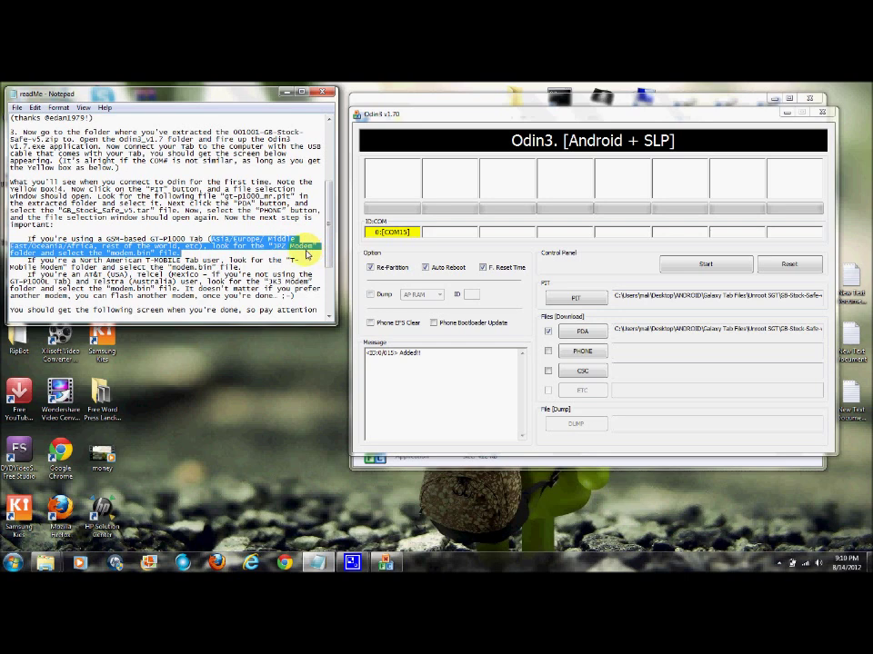
{"action": "left_click_drag", "start_coordinate": [80, 261], "coordinate": [221, 264]}
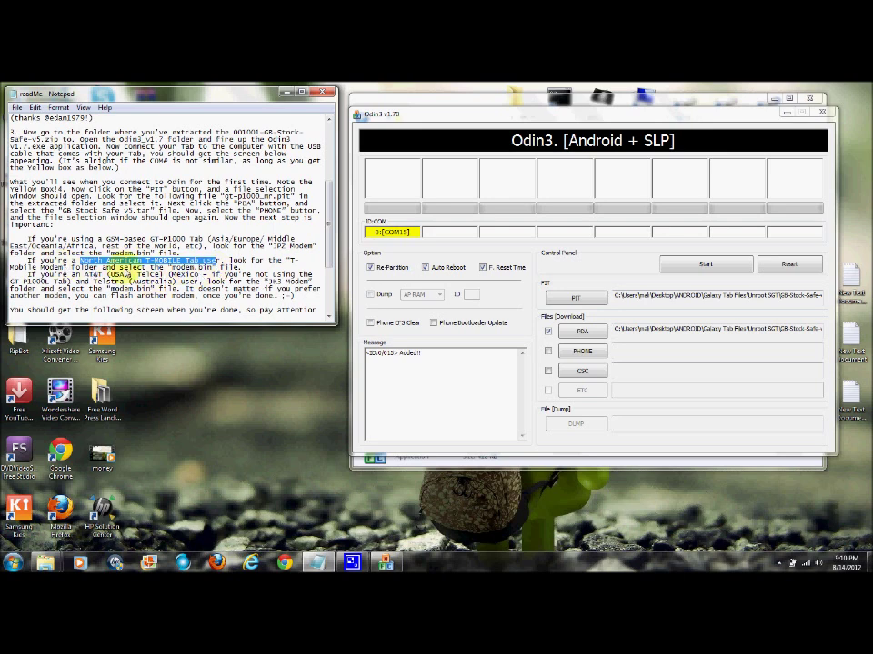
{"action": "scroll", "coordinate": [55, 200], "scroll_direction": "down", "scroll_amount": 1}
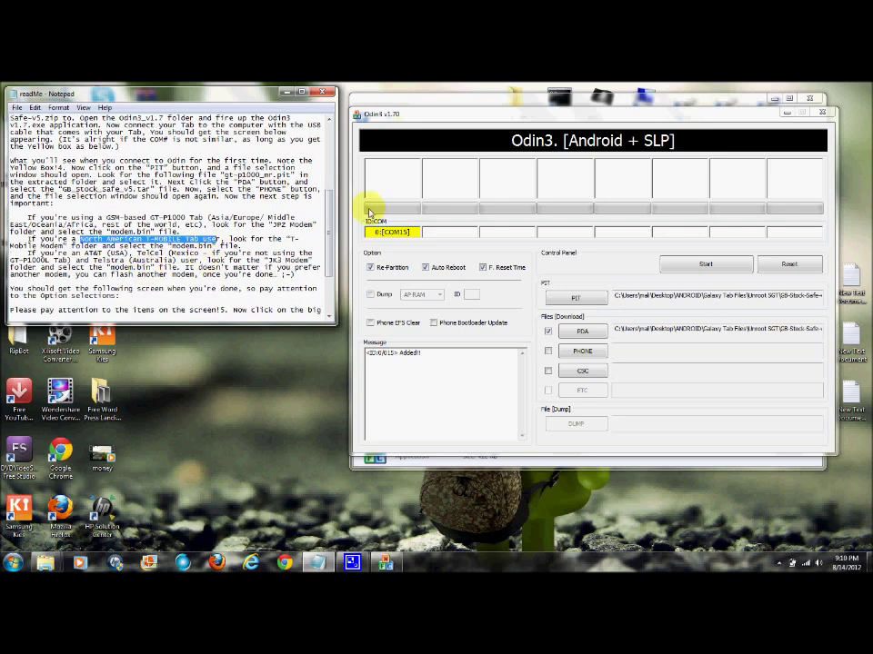
{"action": "left_click", "coordinate": [517, 97]}
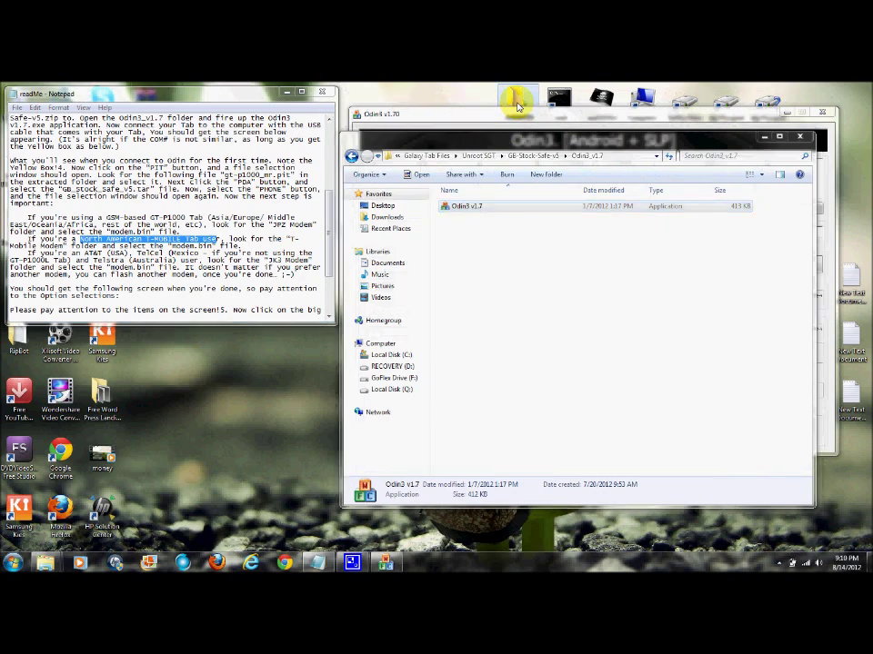
{"action": "mouse_move", "coordinate": [45, 561]}
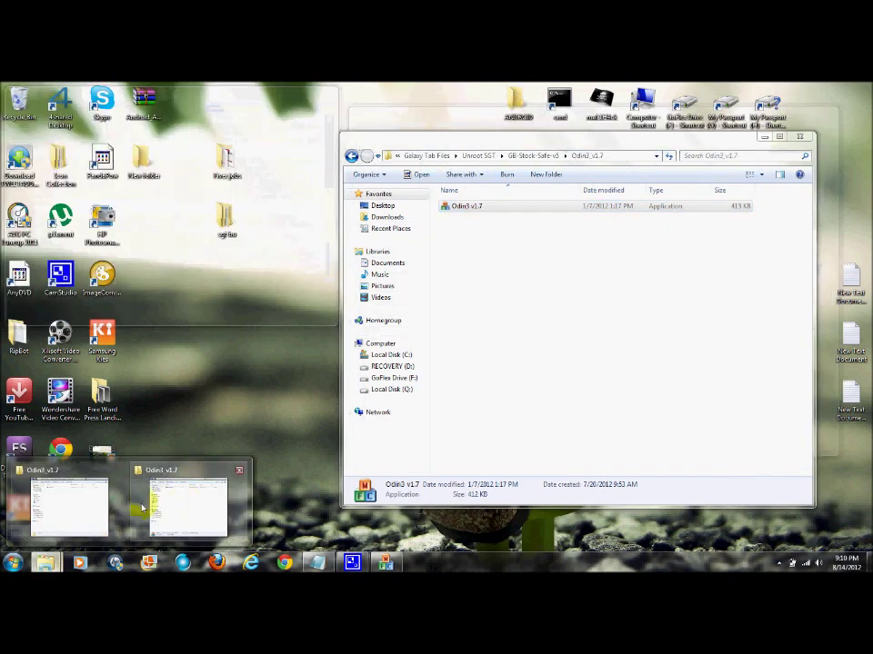
{"action": "mouse_move", "coordinate": [156, 505]}
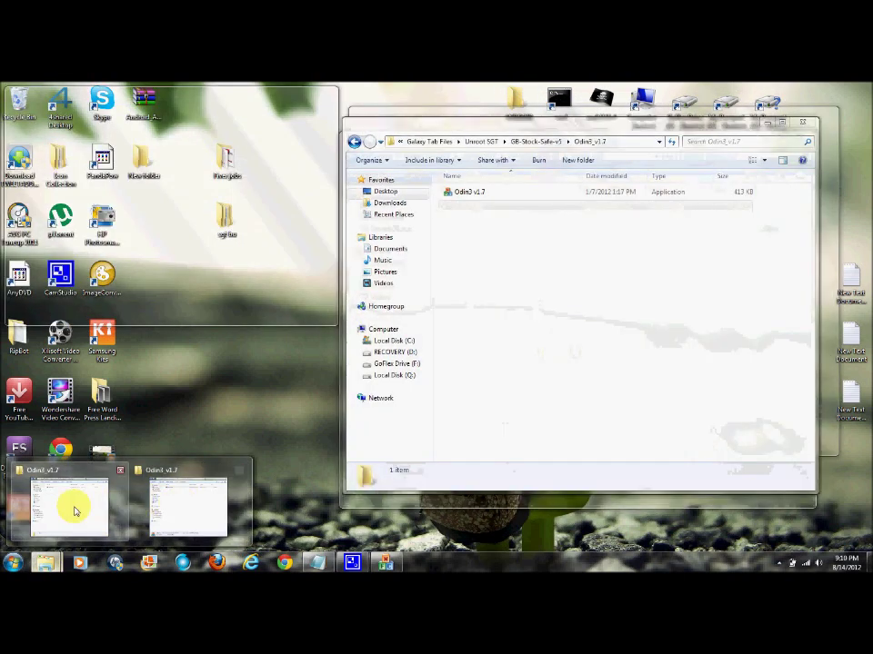
{"action": "left_click", "coordinate": [72, 510]}
{"action": "left_click", "coordinate": [354, 141]}
{"action": "left_click", "coordinate": [354, 142]}
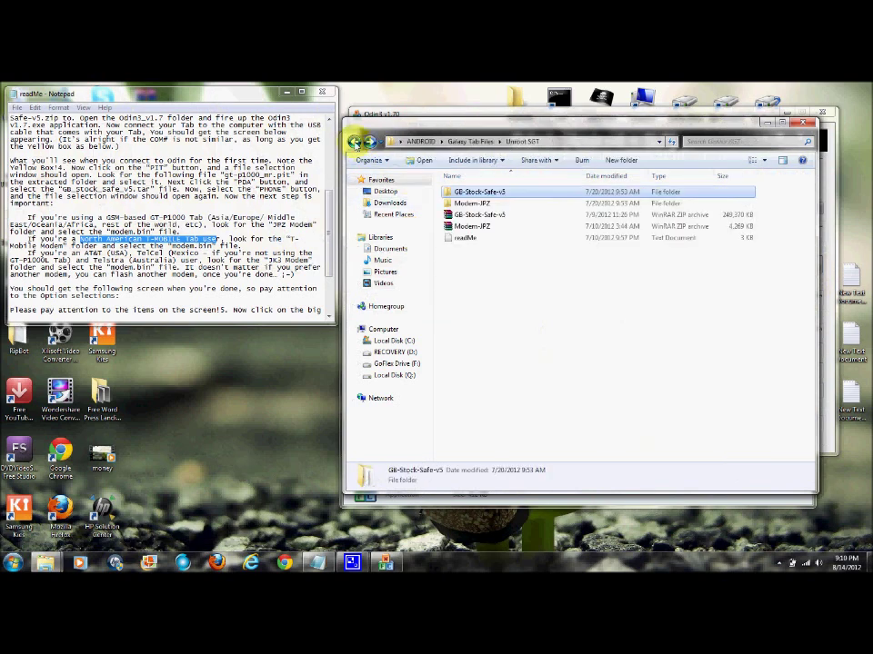
{"action": "left_click", "coordinate": [354, 141]}
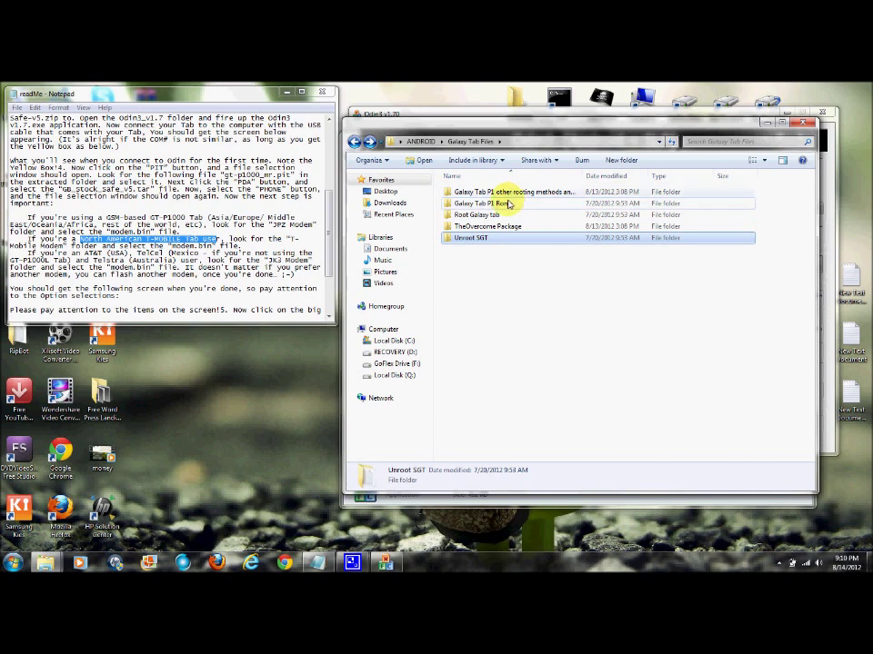
{"action": "left_click", "coordinate": [355, 143]}
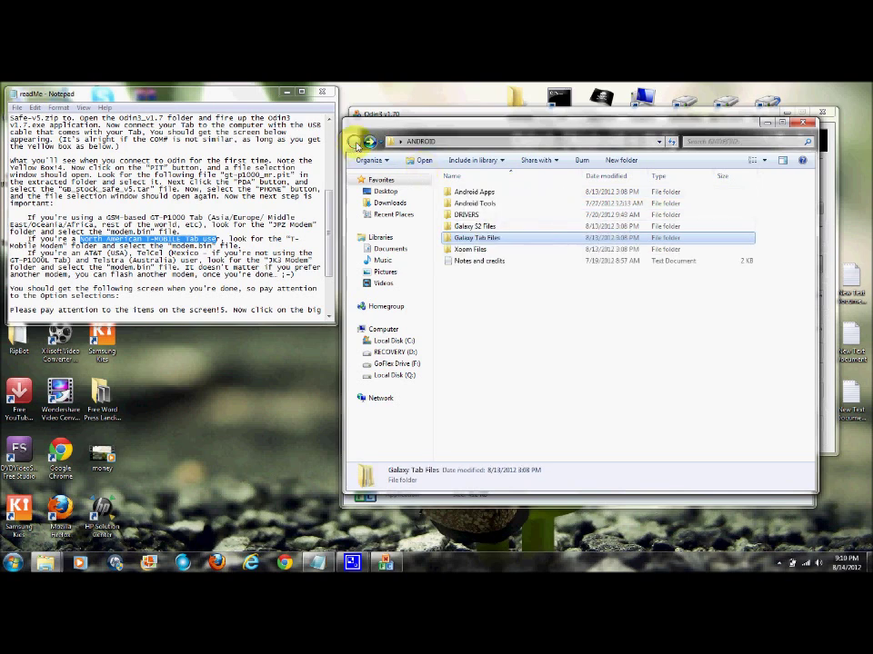
{"action": "double_click", "coordinate": [477, 240]}
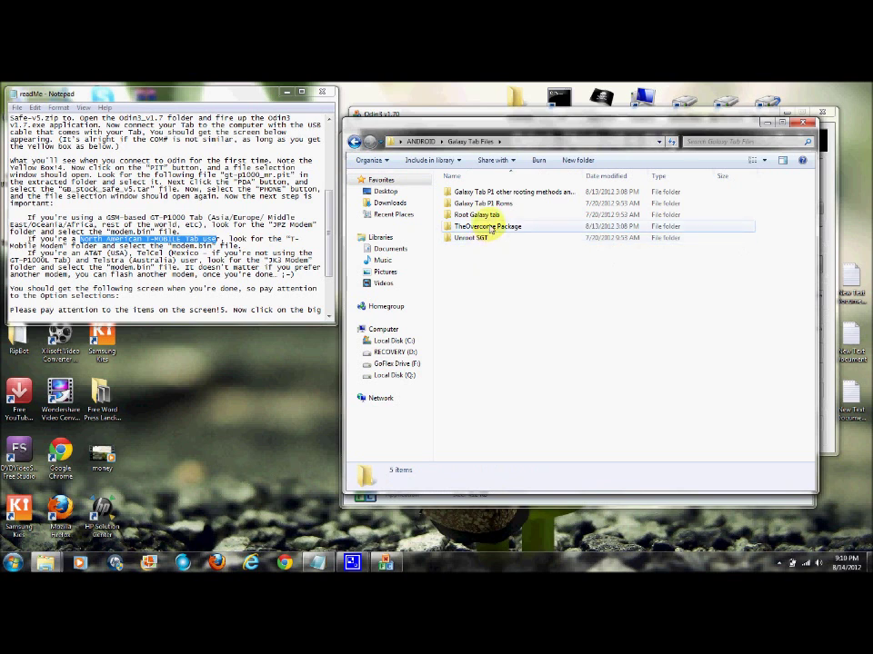
{"action": "double_click", "coordinate": [489, 194]}
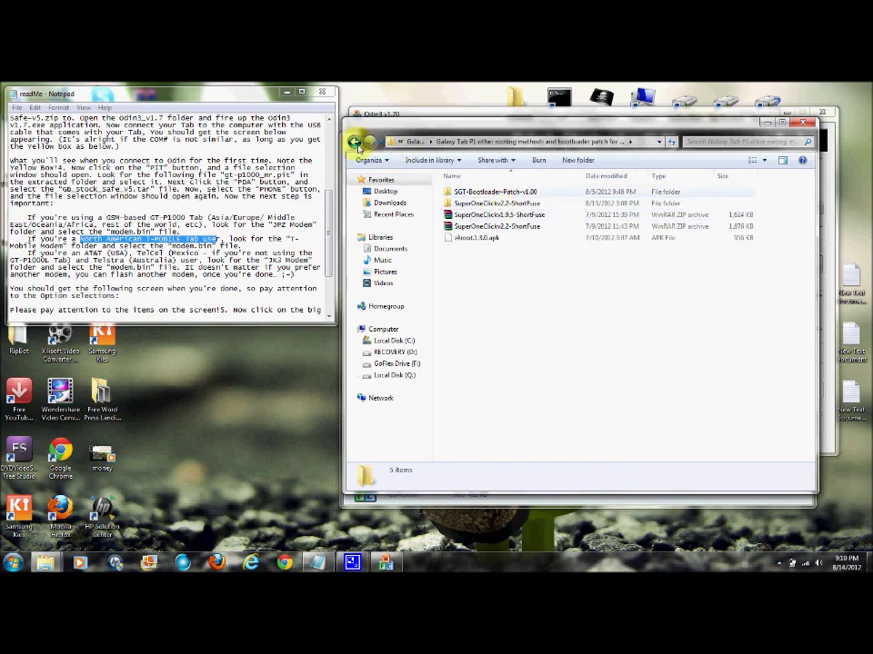
{"action": "left_click", "coordinate": [354, 141]}
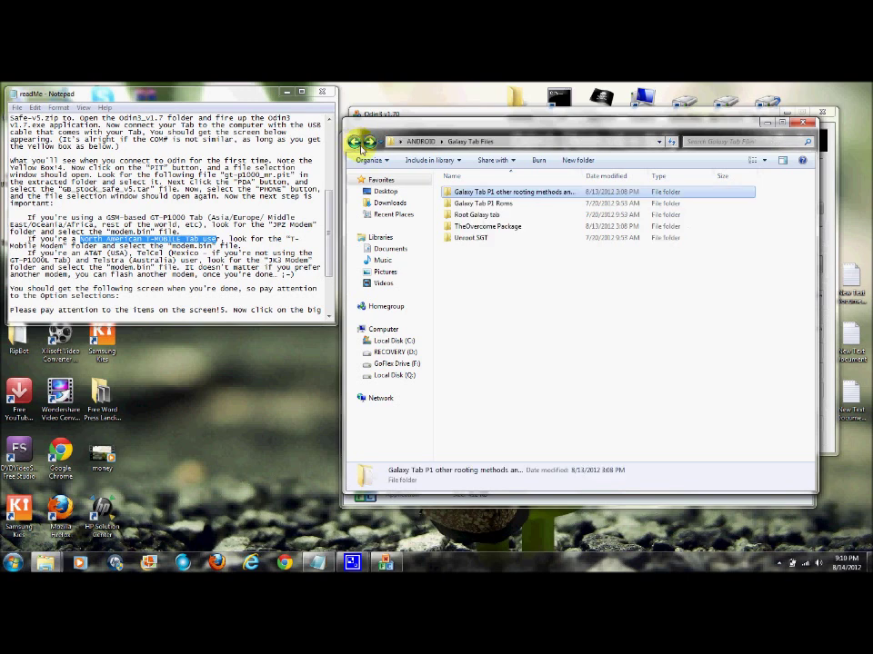
{"action": "double_click", "coordinate": [480, 227]}
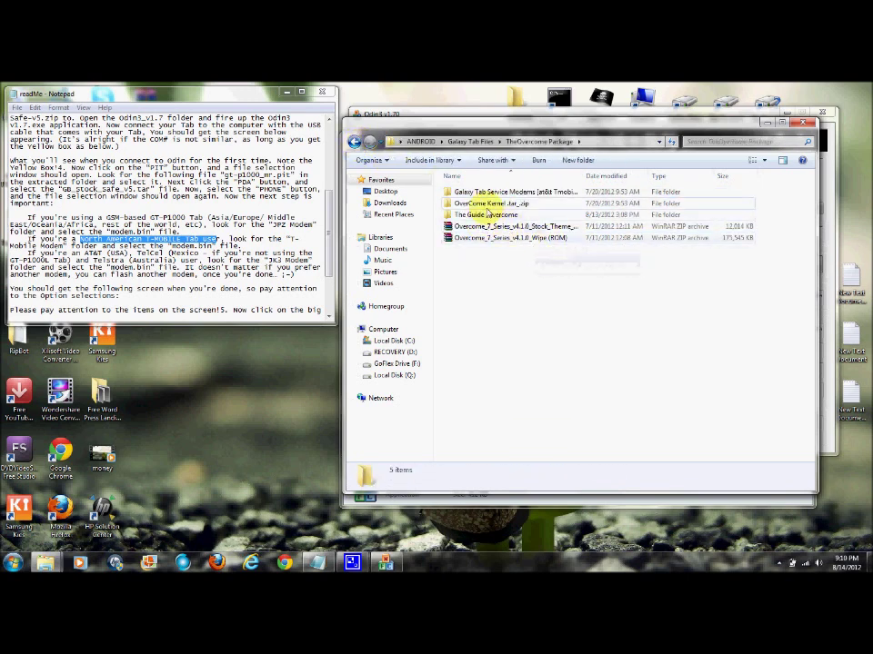
{"action": "double_click", "coordinate": [495, 193]}
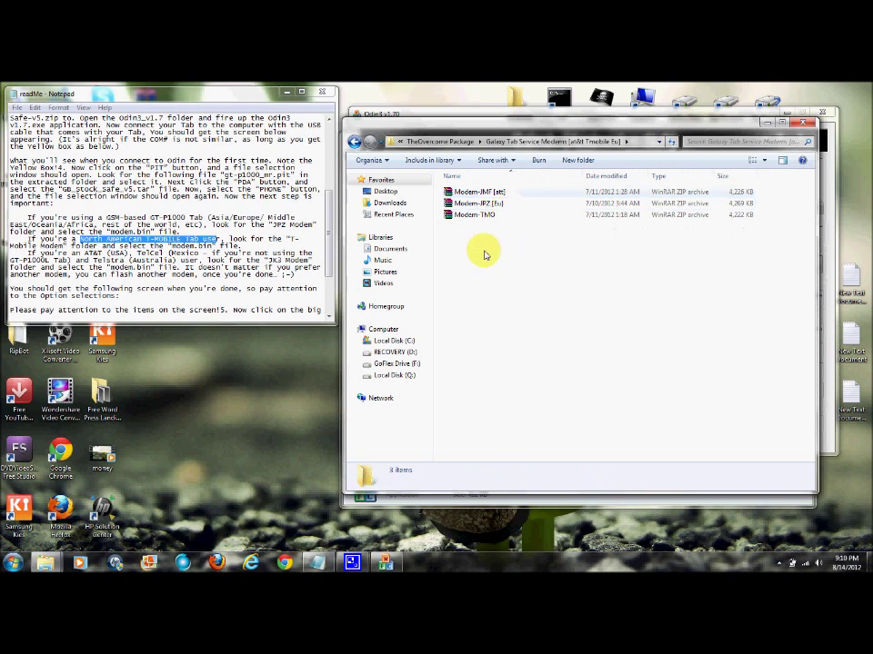
{"action": "left_click", "coordinate": [481, 205]}
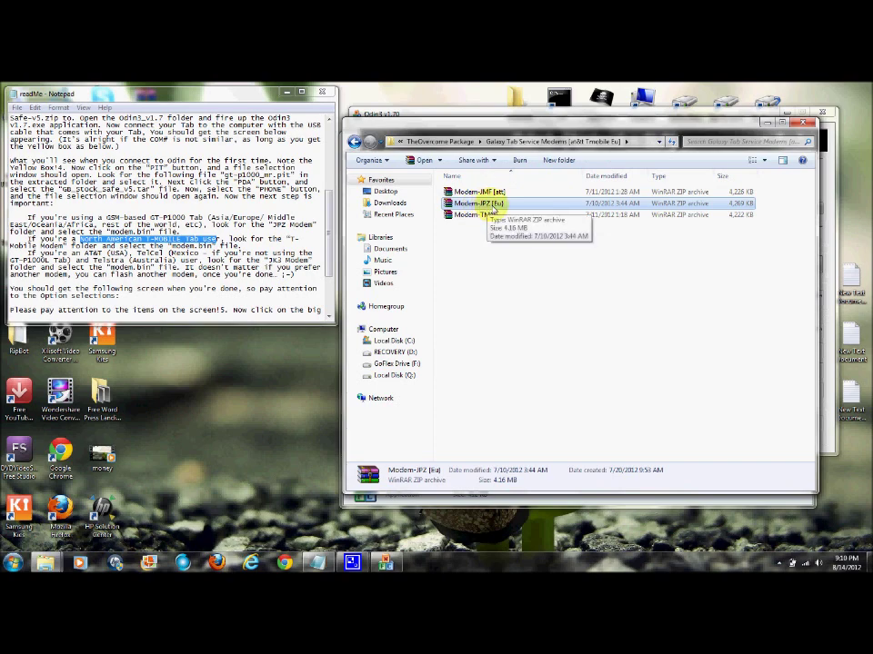
{"action": "left_click_drag", "start_coordinate": [591, 126], "coordinate": [528, 292]}
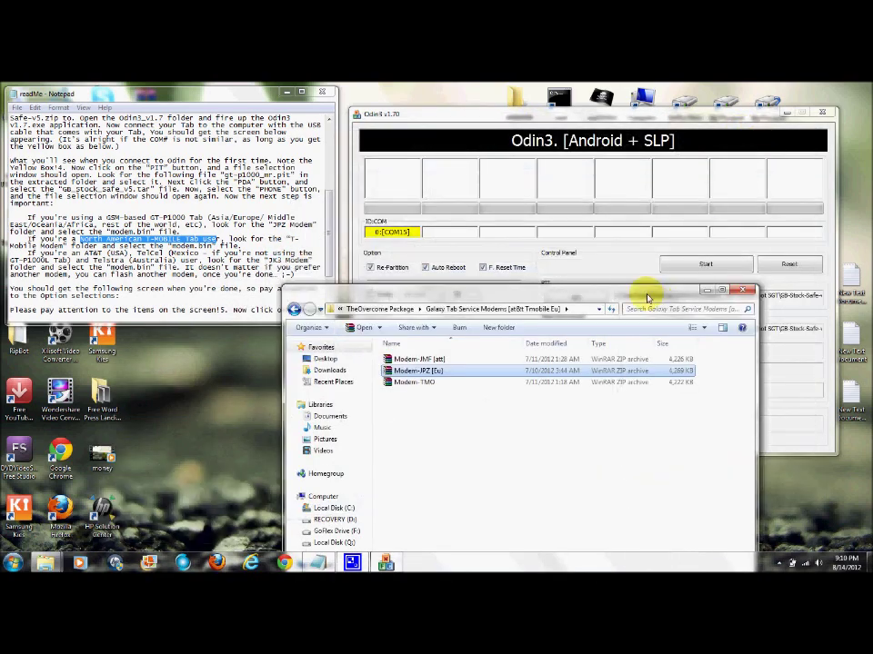
{"action": "left_click_drag", "start_coordinate": [715, 297], "coordinate": [660, 124]}
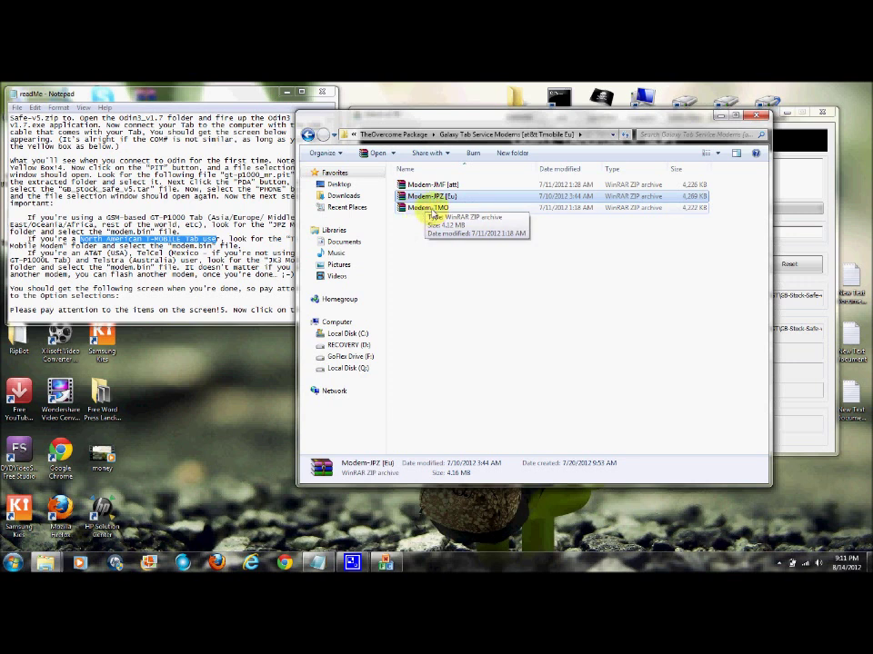
{"action": "left_click", "coordinate": [429, 209]}
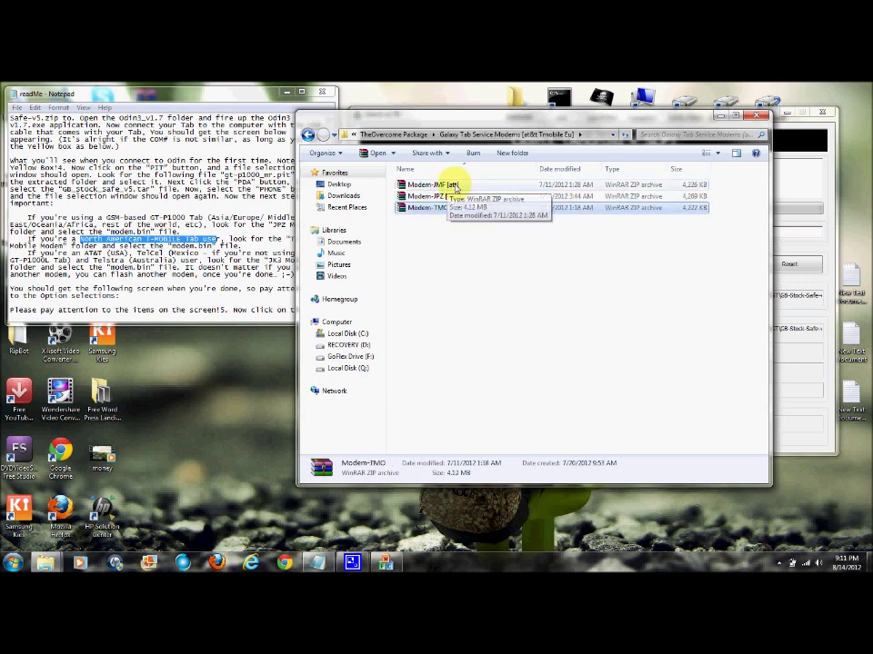
{"action": "left_click", "coordinate": [453, 186]}
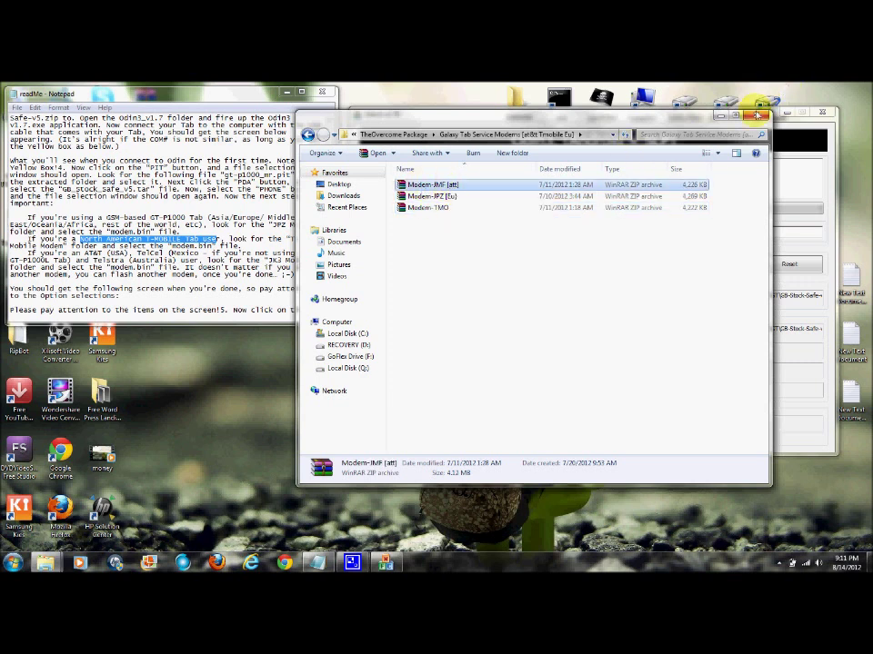
{"action": "left_click", "coordinate": [435, 198]}
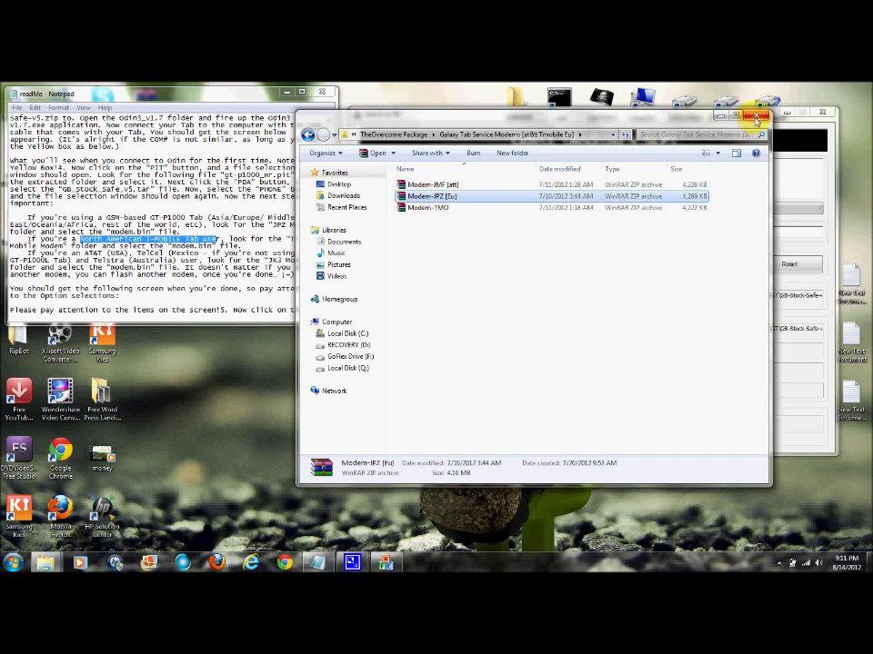
{"action": "left_click", "coordinate": [756, 116]}
{"action": "mouse_move", "coordinate": [535, 119]}
{"action": "left_mouse_down"}
{"action": "mouse_move", "coordinate": [583, 193]}
{"action": "mouse_move", "coordinate": [539, 107]}
{"action": "left_mouse_up"}
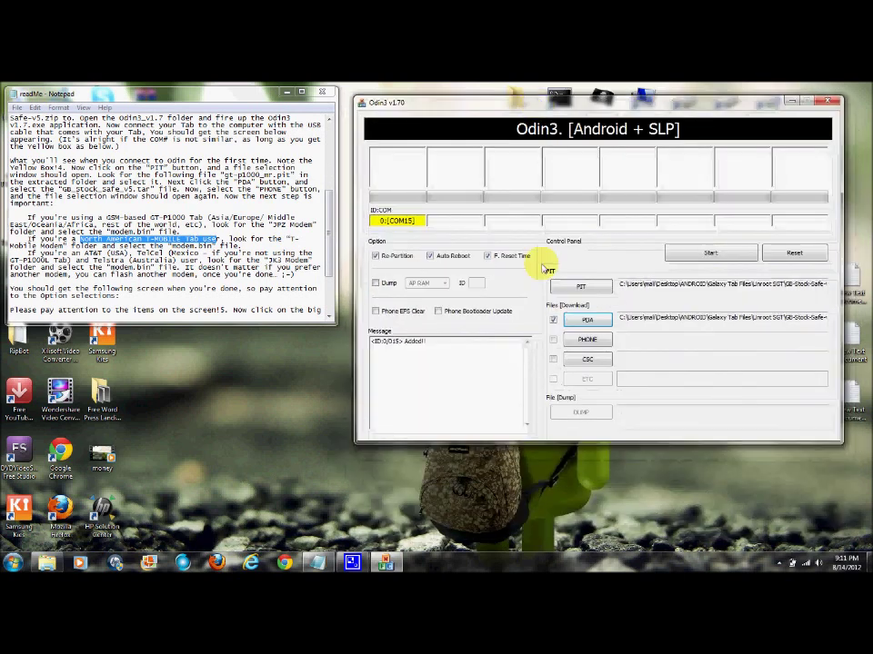
Load modem.bin from Unroot SGT > Modem-JPZ > updates into Odin3's PHONE slot.
{"action": "left_click", "coordinate": [587, 342]}
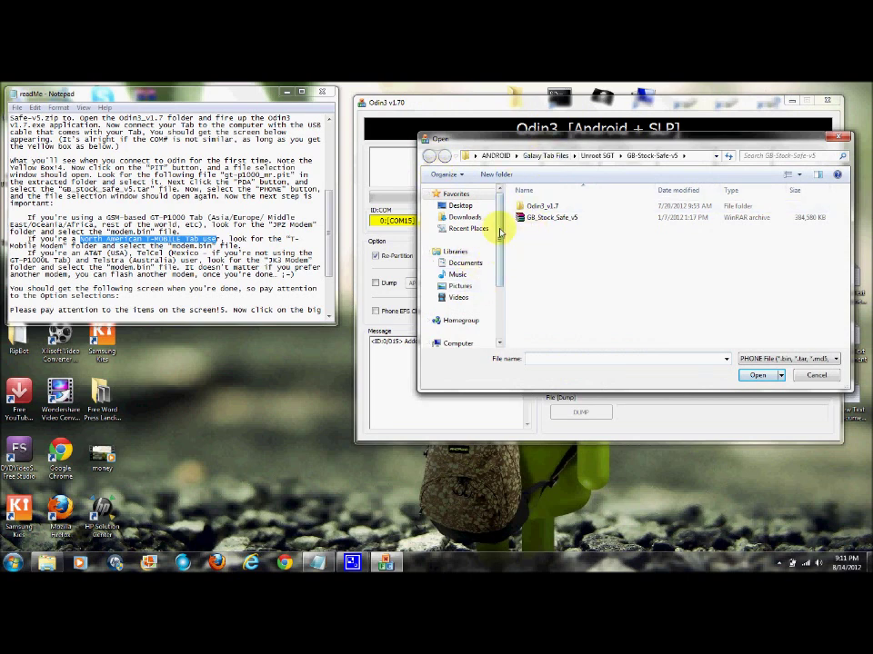
{"action": "left_click", "coordinate": [460, 205]}
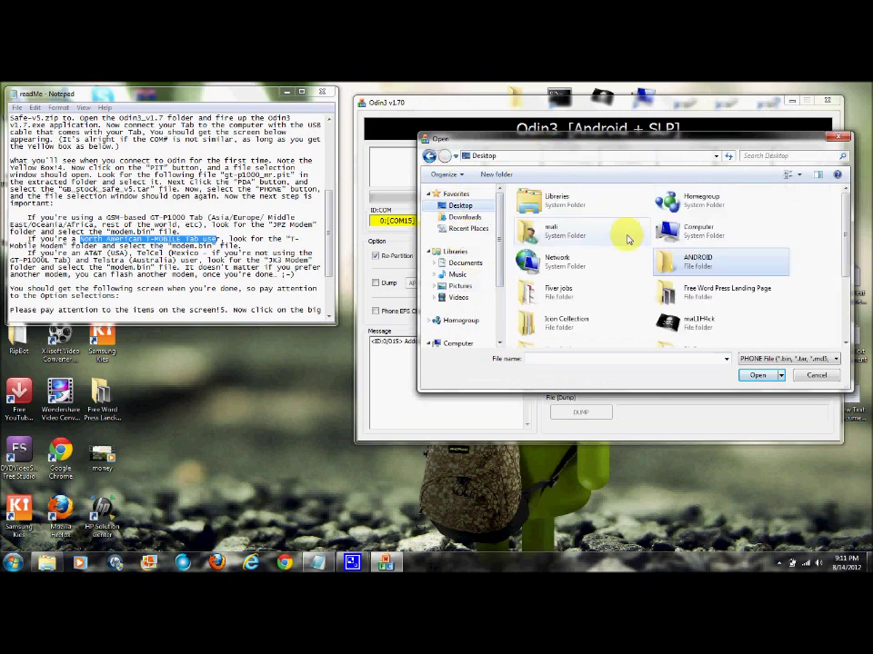
{"action": "double_click", "coordinate": [709, 266]}
{"action": "double_click", "coordinate": [504, 250]}
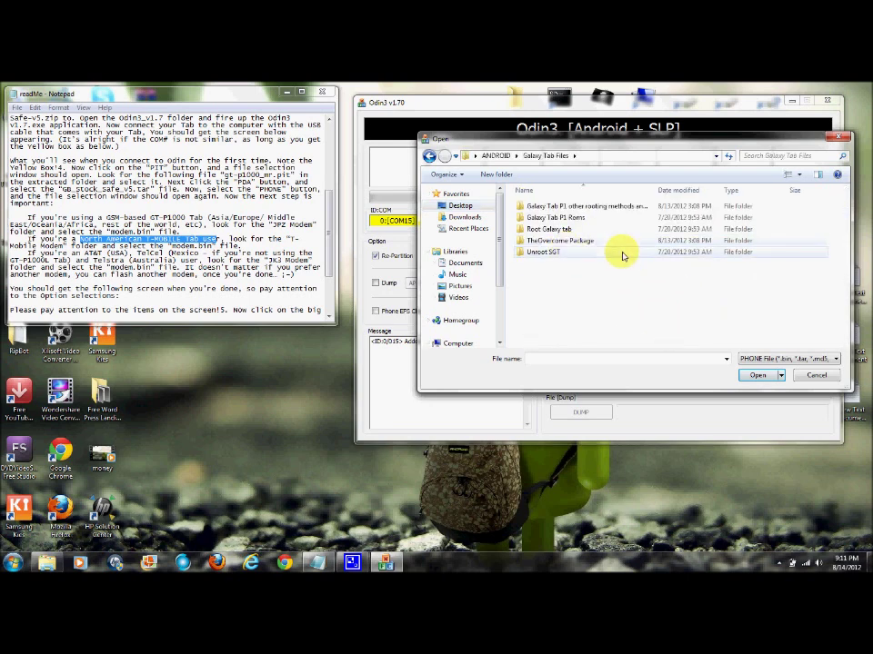
{"action": "double_click", "coordinate": [545, 252]}
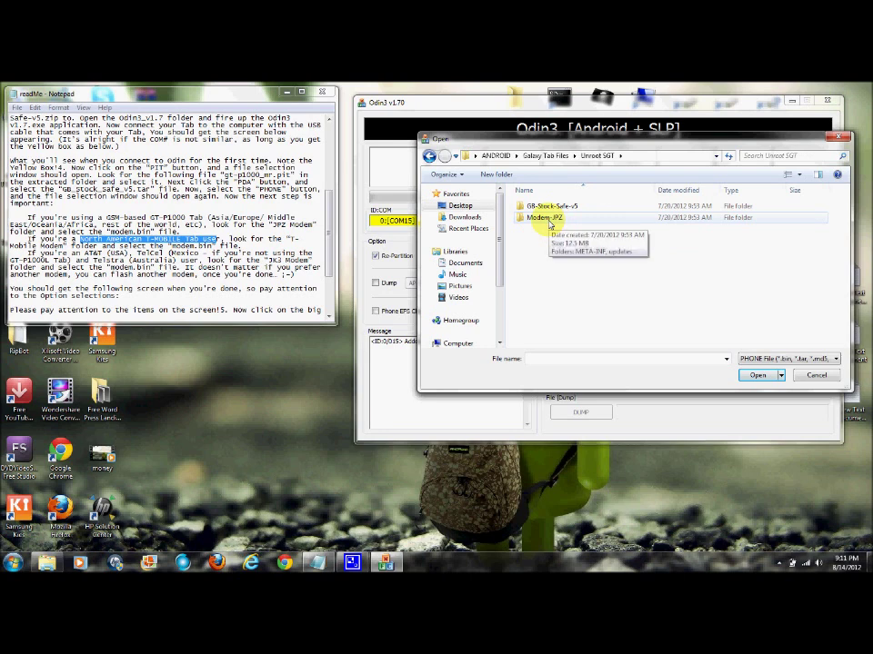
{"action": "double_click", "coordinate": [549, 223]}
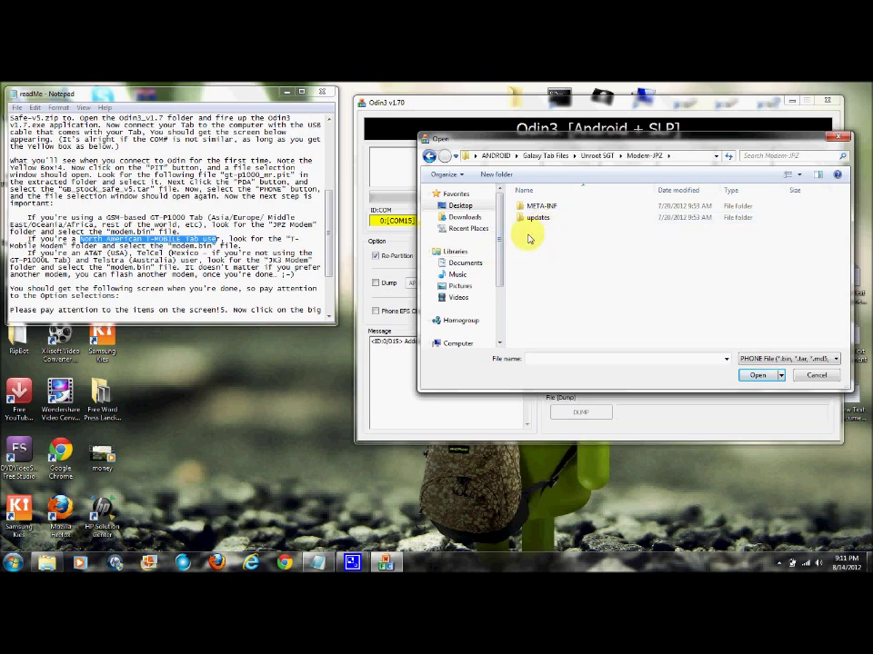
{"action": "double_click", "coordinate": [532, 218]}
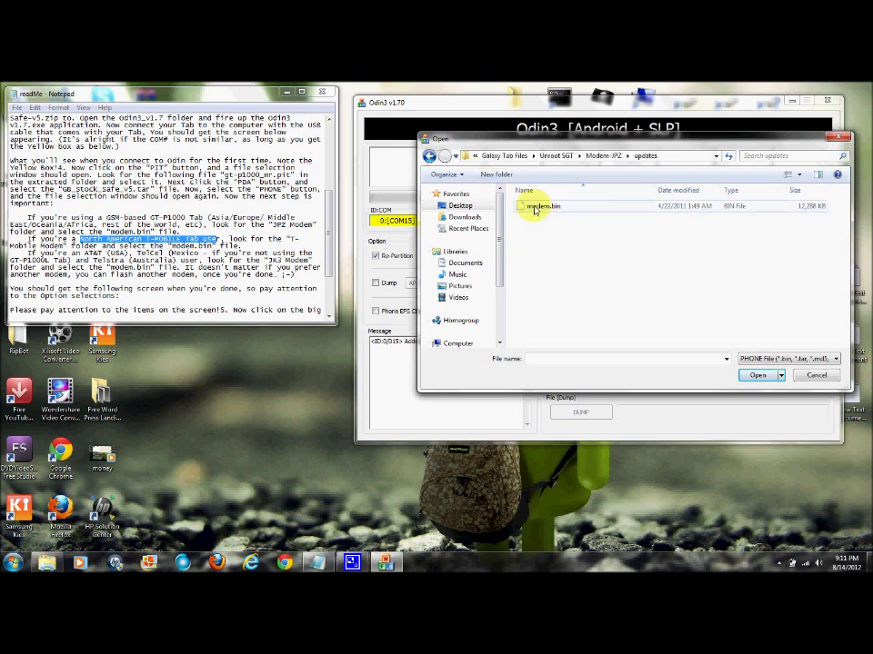
{"action": "left_click", "coordinate": [428, 157]}
{"action": "left_click", "coordinate": [428, 156]}
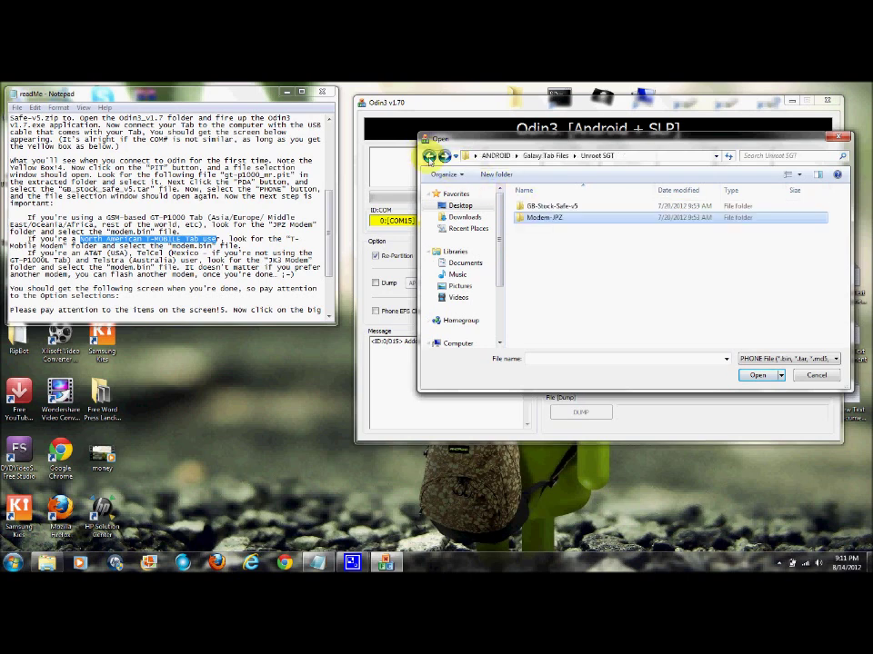
{"action": "double_click", "coordinate": [545, 218]}
{"action": "double_click", "coordinate": [546, 219]}
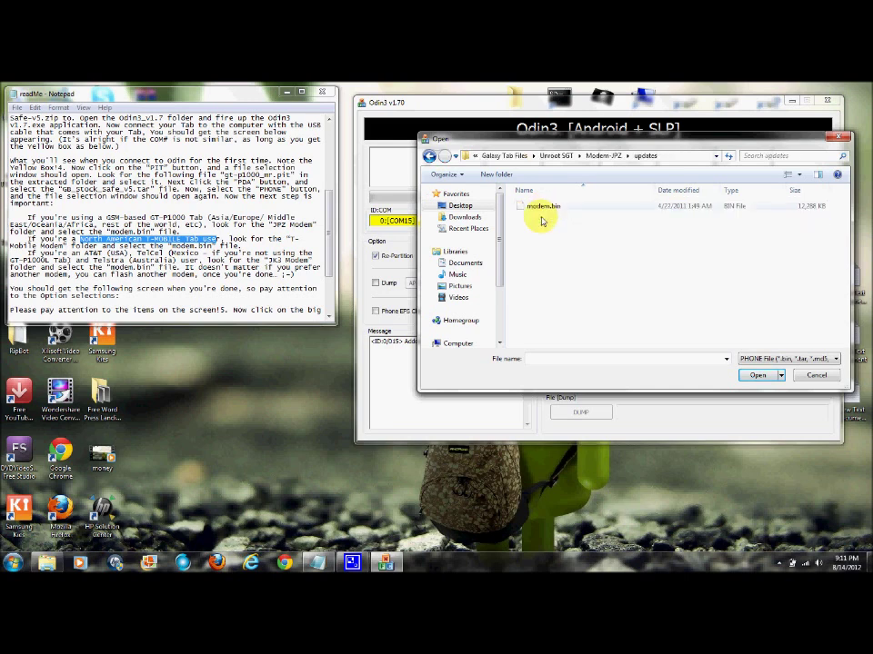
{"action": "left_click", "coordinate": [527, 207]}
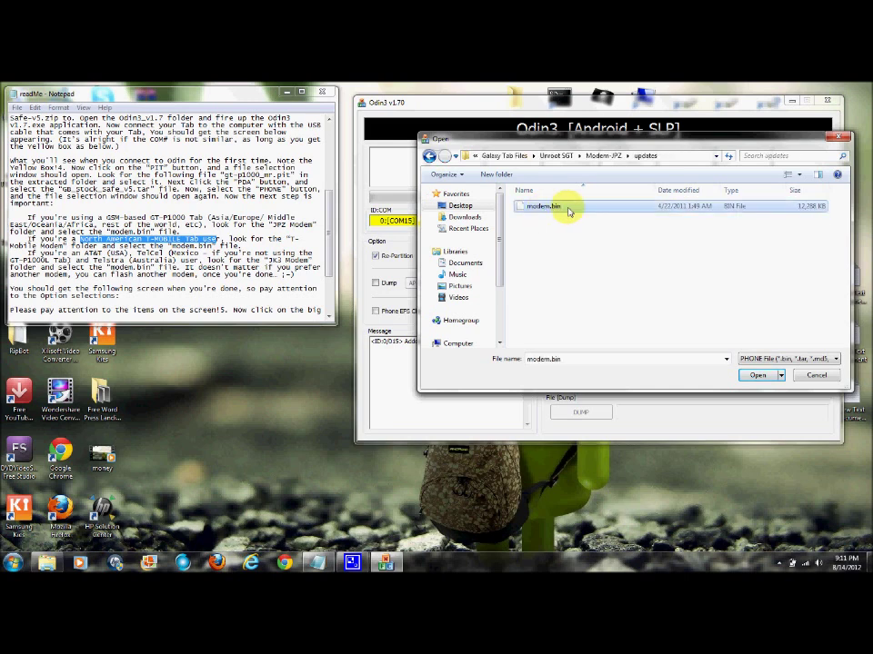
{"action": "left_click", "coordinate": [757, 375]}
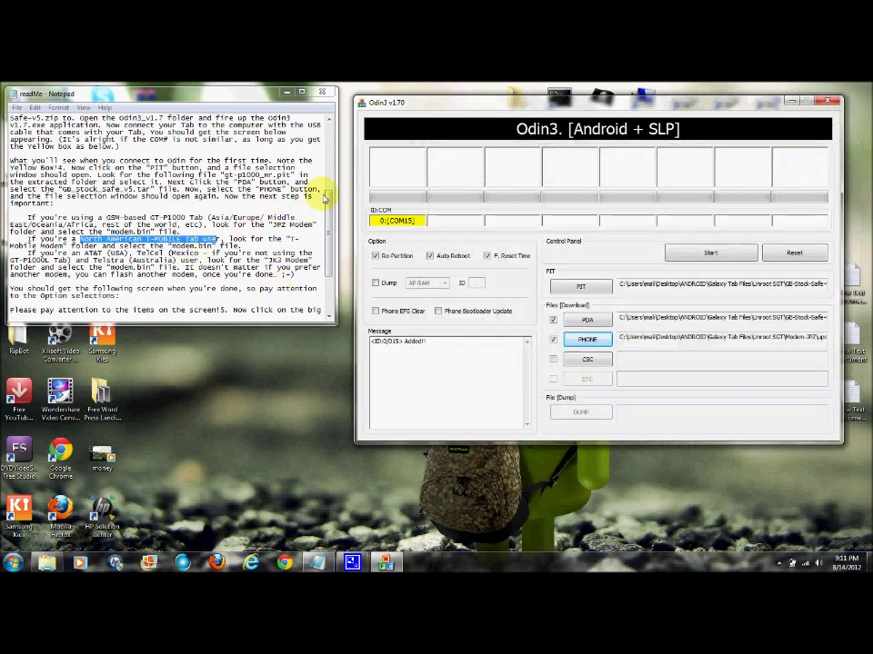
{"action": "scroll", "coordinate": [327, 195], "scroll_direction": "down", "scroll_amount": 3}
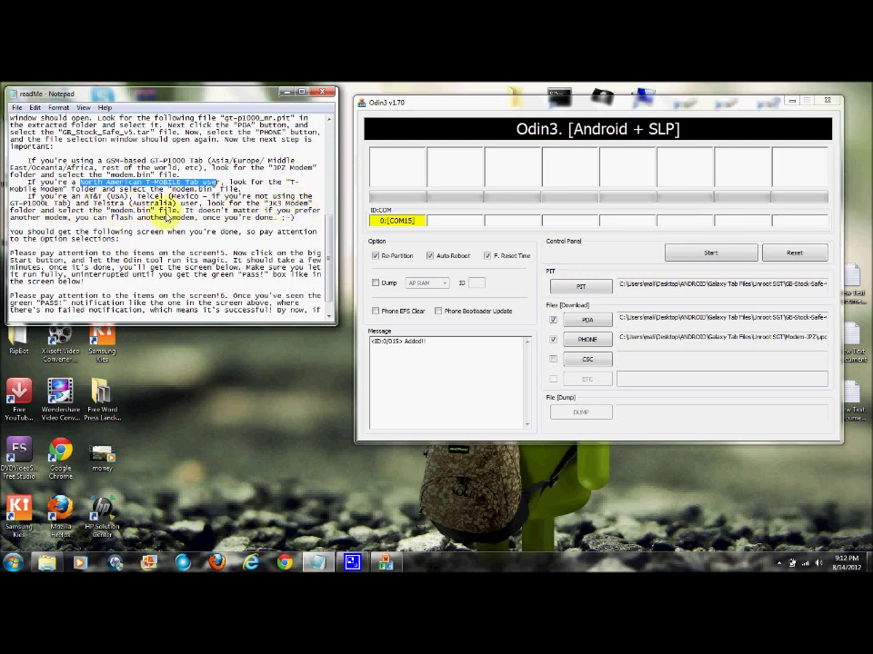
{"action": "left_click_drag", "start_coordinate": [267, 203], "coordinate": [308, 203]}
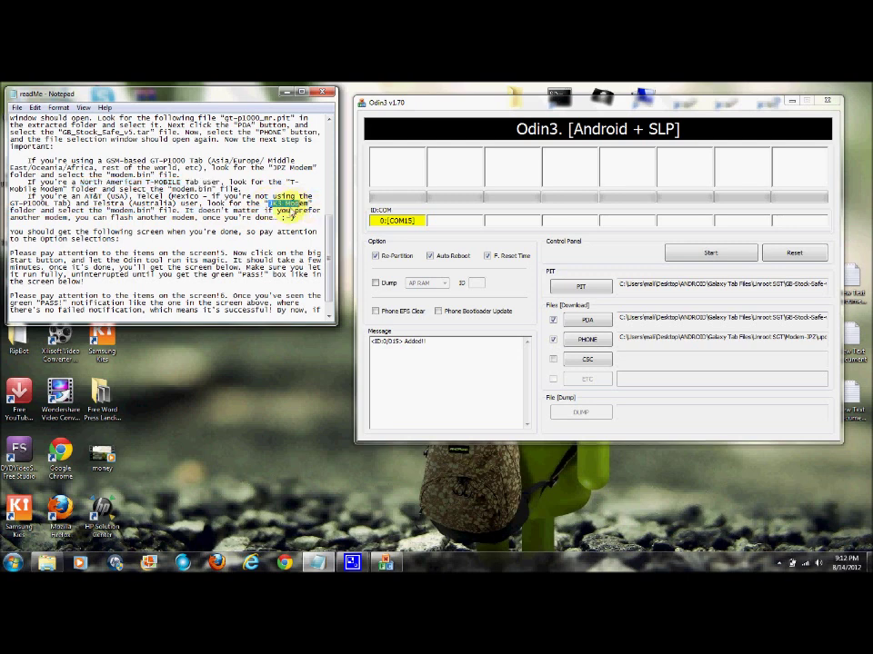
{"action": "left_click", "coordinate": [208, 217]}
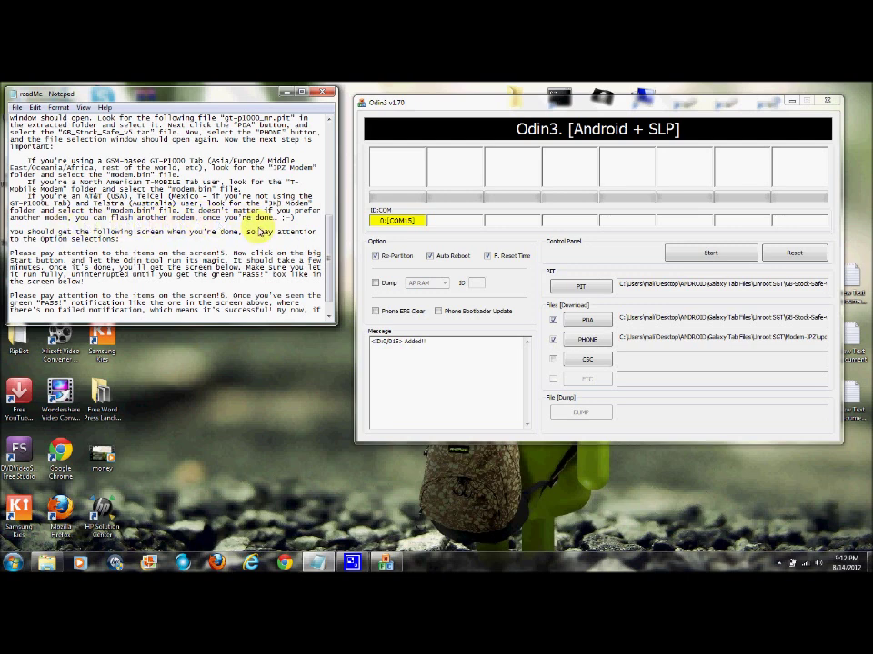
{"action": "scroll", "coordinate": [196, 175], "scroll_direction": "down", "scroll_amount": 1}
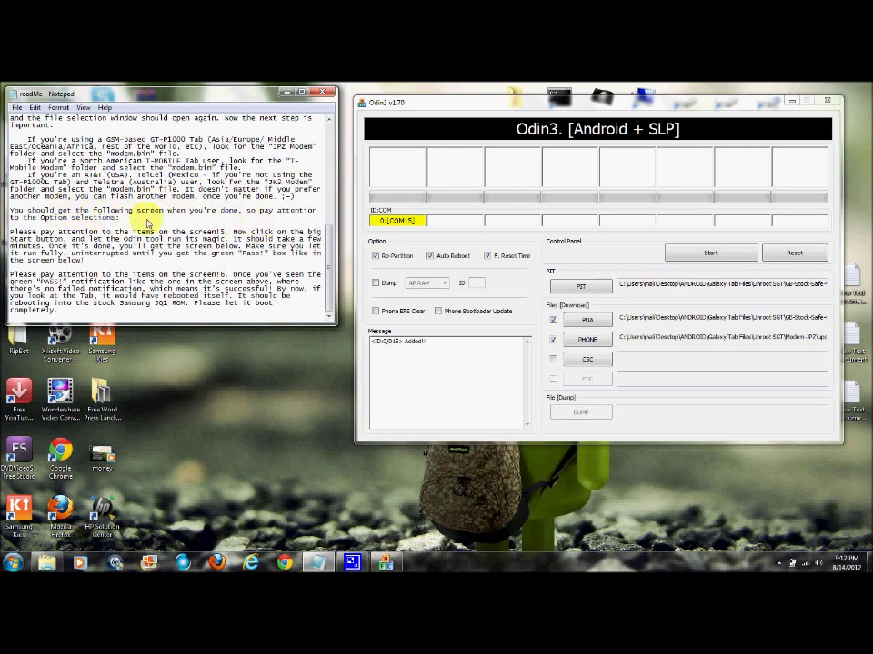
{"action": "left_click_drag", "start_coordinate": [189, 196], "coordinate": [282, 202]}
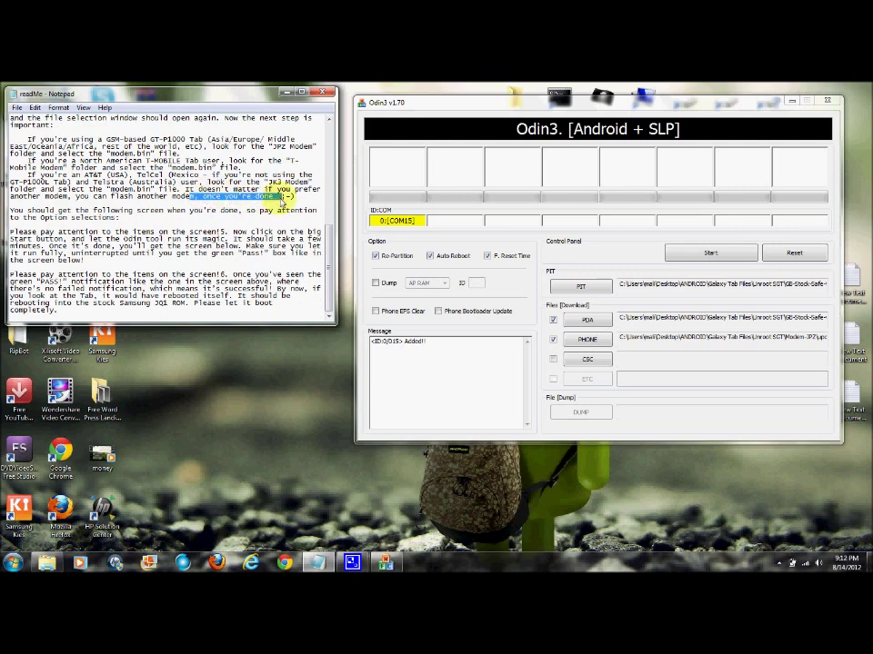
{"action": "left_click", "coordinate": [129, 225]}
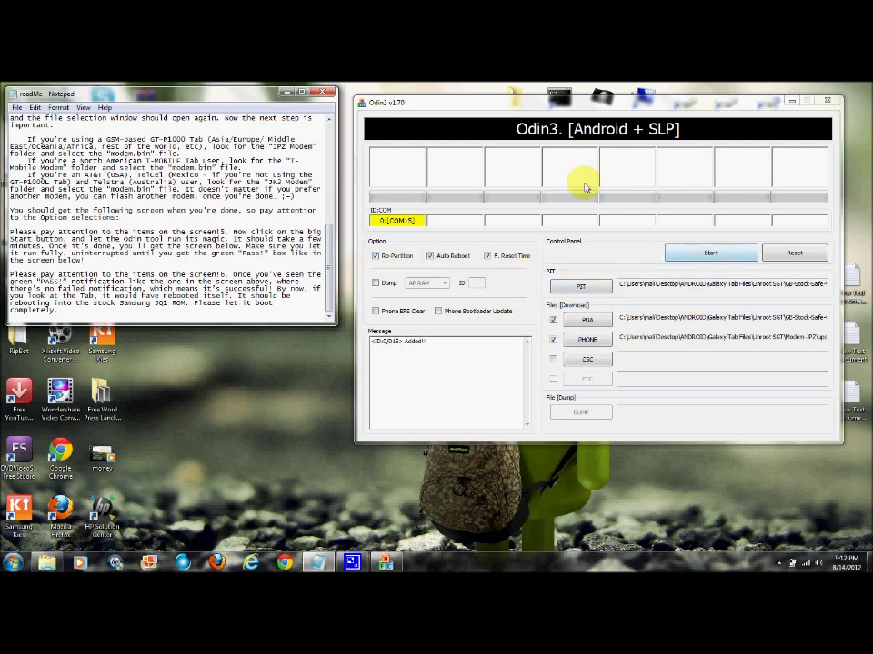
Nudge the Odin window up-left, start the flash, and move Notepad down beside Odin.
{"action": "left_click_drag", "start_coordinate": [549, 107], "coordinate": [530, 99]}
{"action": "left_click", "coordinate": [690, 246]}
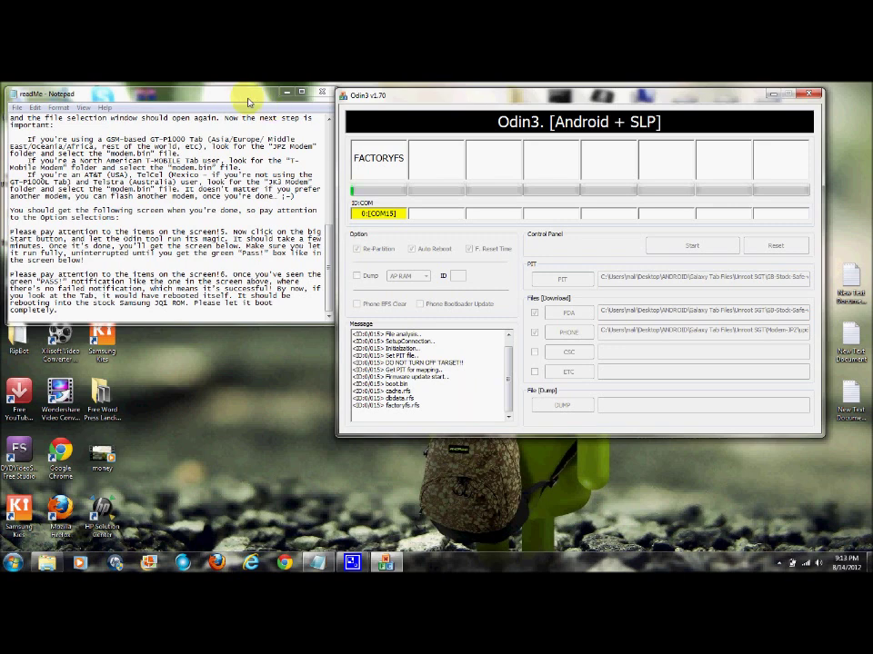
{"action": "left_click_drag", "start_coordinate": [182, 92], "coordinate": [135, 113]}
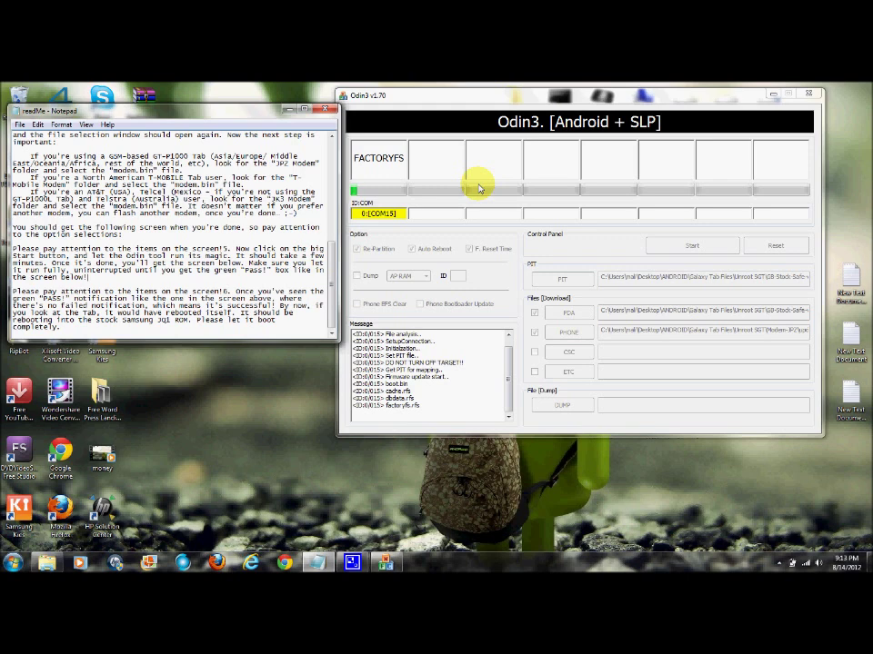
Bring the readMe back to its Return to Jq1 Stock title and park Notepad top-left.
{"action": "left_click_drag", "start_coordinate": [331, 288], "coordinate": [239, 164]}
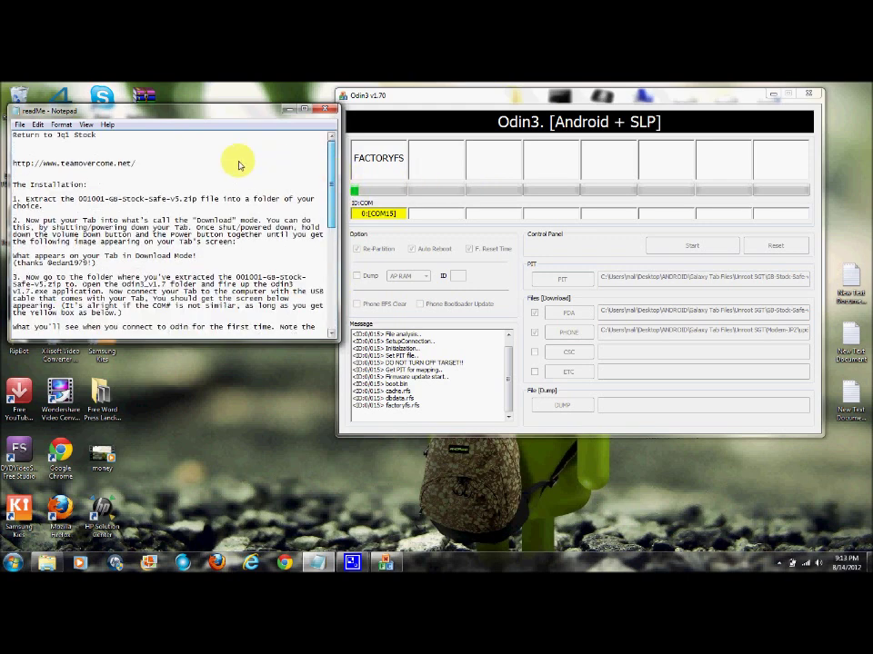
{"action": "left_click_drag", "start_coordinate": [56, 135], "coordinate": [104, 140]}
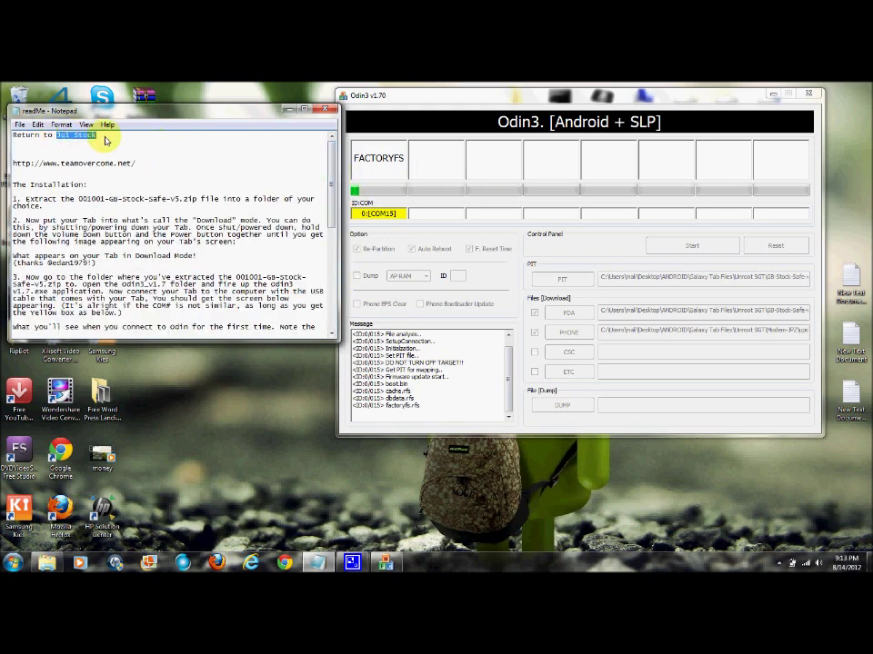
{"action": "left_click", "coordinate": [105, 143]}
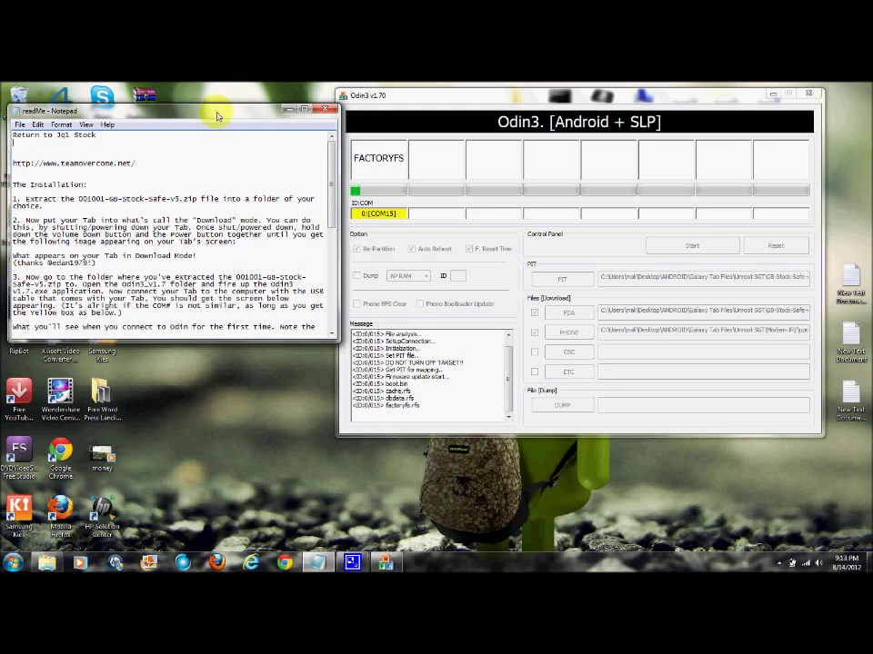
{"action": "left_click_drag", "start_coordinate": [218, 115], "coordinate": [209, 93]}
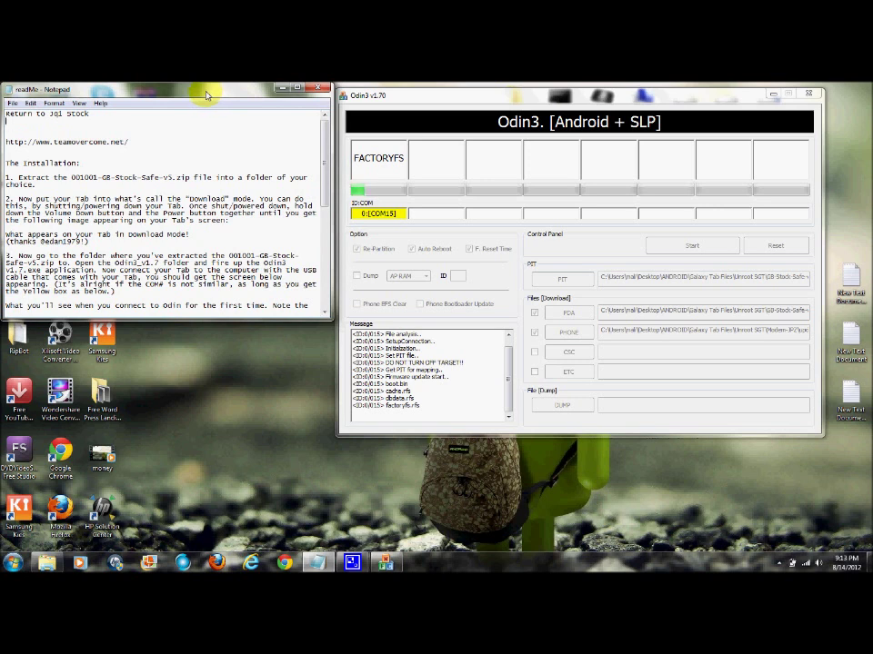
{"action": "mouse_move", "coordinate": [322, 126]}
{"action": "left_mouse_down"}
{"action": "mouse_move", "coordinate": [325, 205]}
{"action": "mouse_move", "coordinate": [326, 119]}
{"action": "left_mouse_up"}
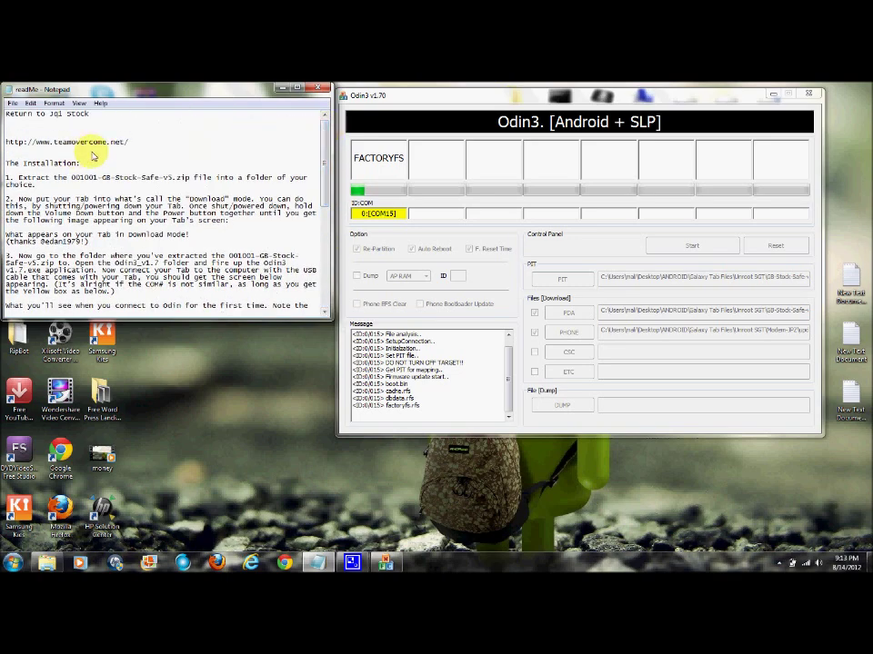